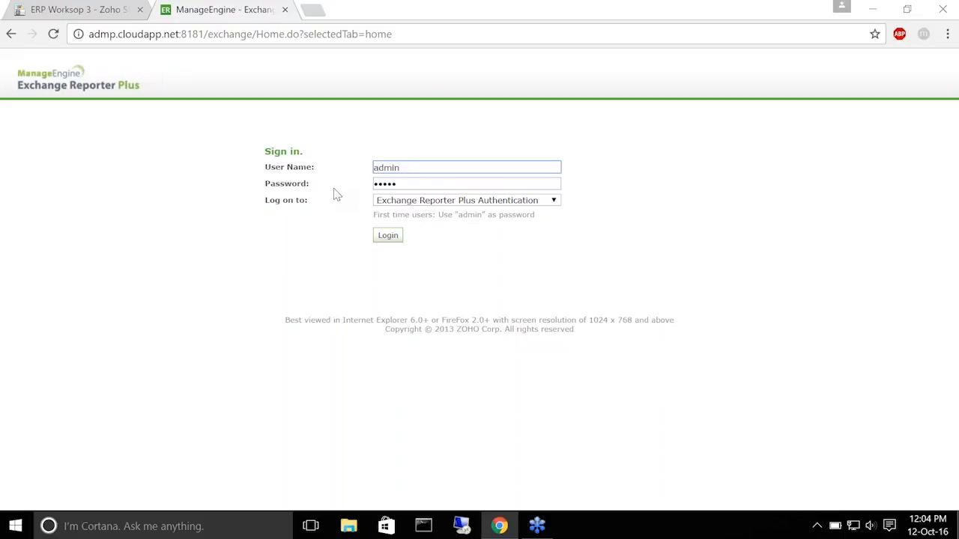
# Sign in and bring up the Monitoring Organization overview showing 4615 alerts for ADMP-EX1
pyautogui.click(385, 233)
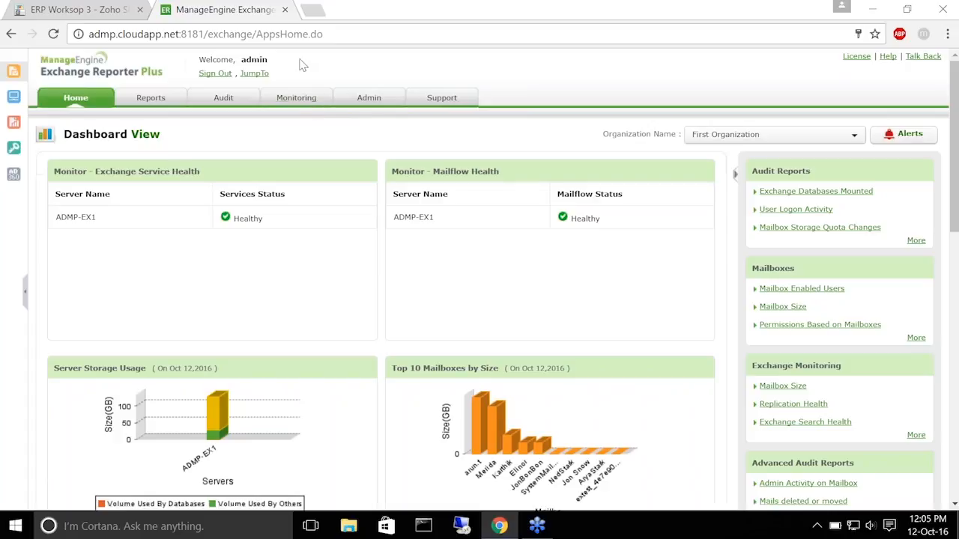
pyautogui.click(296, 97)
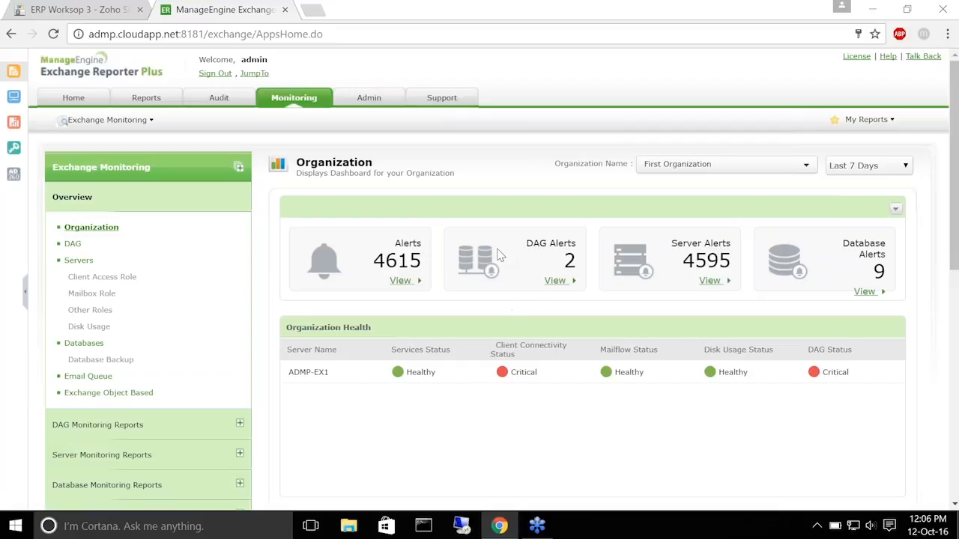
pyautogui.scroll(-1, 498, 257)
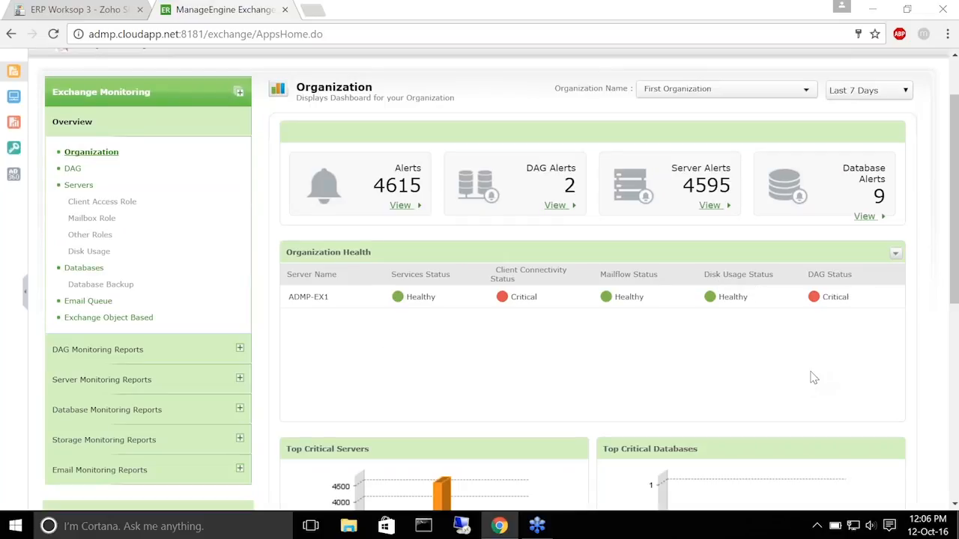
pyautogui.scroll(-1, 629, 271)
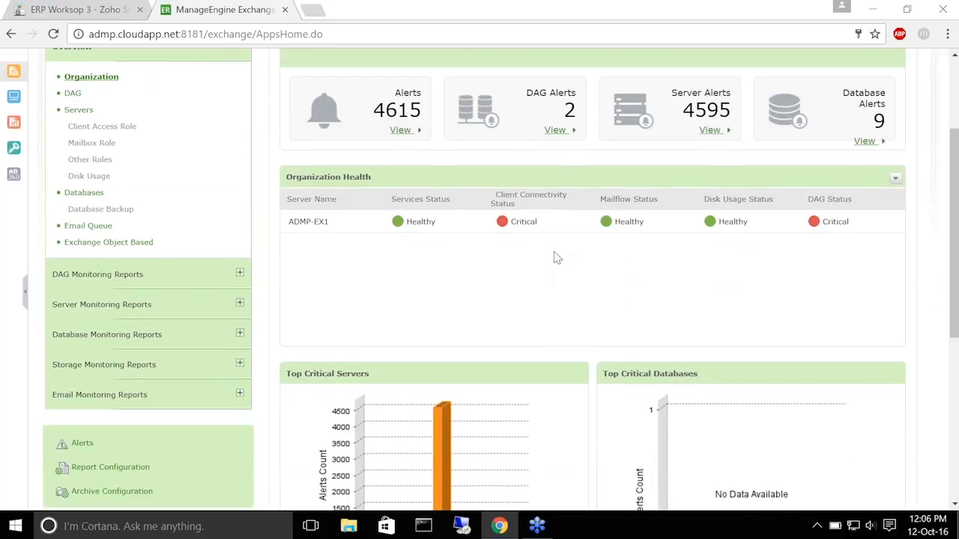
pyautogui.scroll(-5, 555, 258)
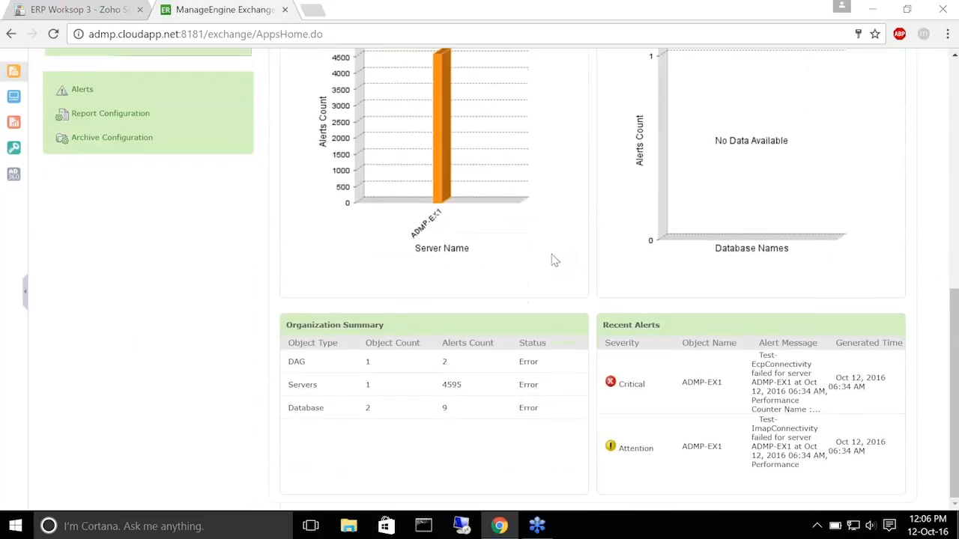
pyautogui.scroll(6, 555, 260)
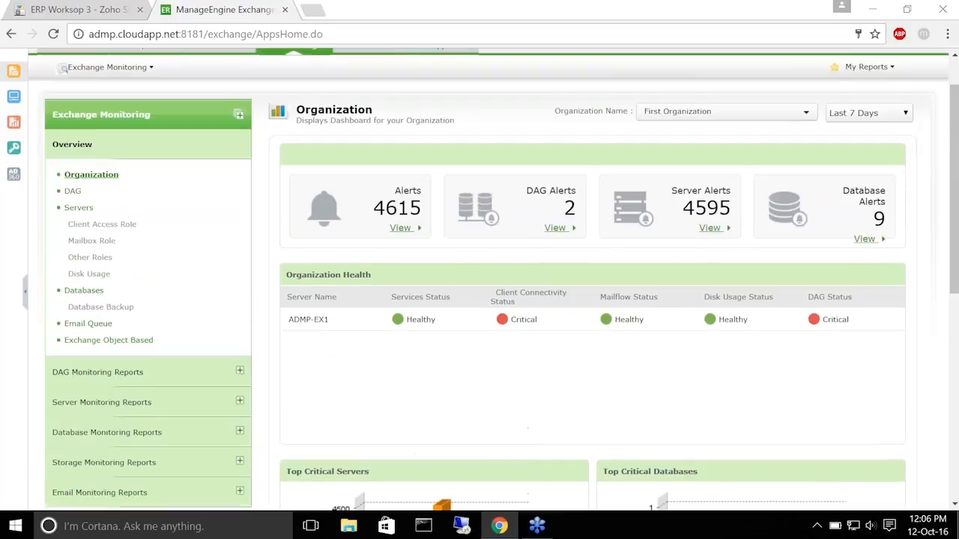
pyautogui.scroll(1, 553, 259)
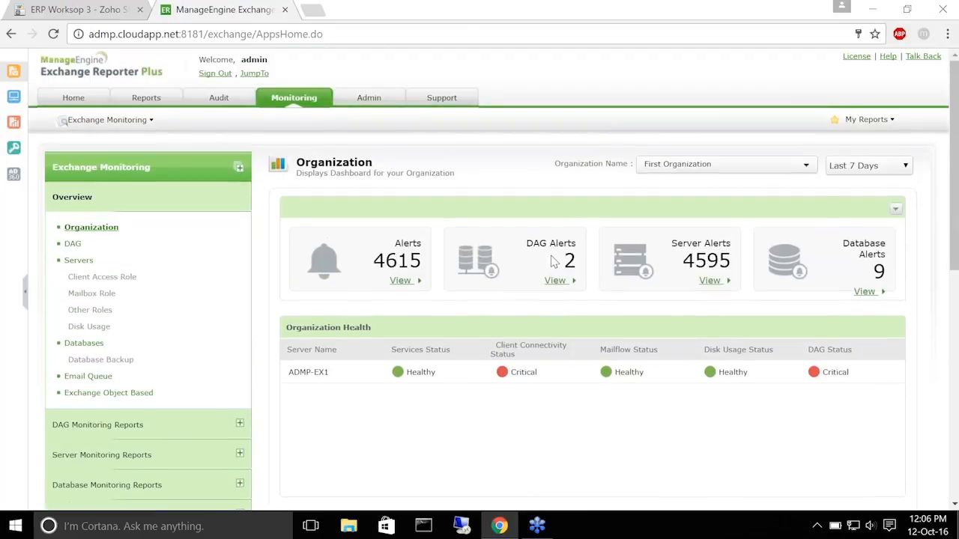
pyautogui.scroll(-6, 552, 260)
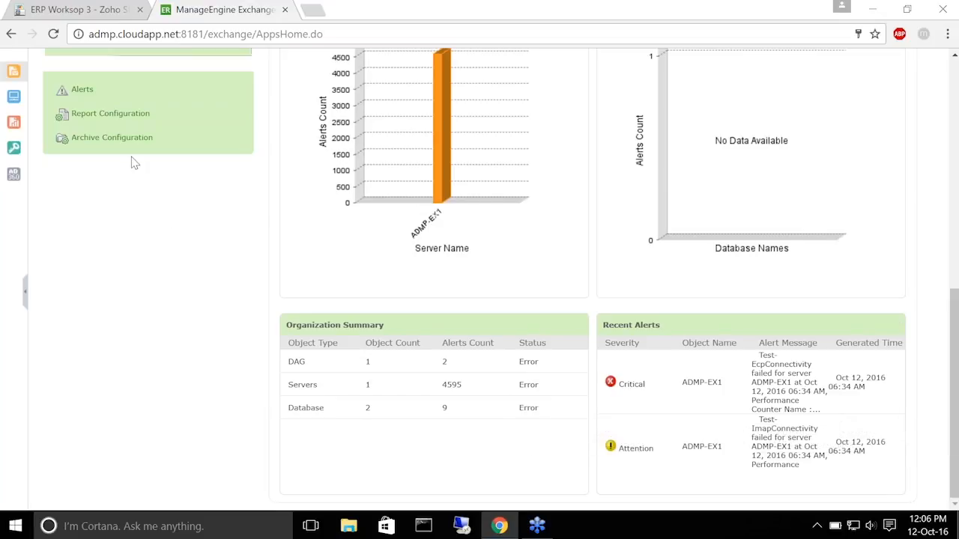
pyautogui.scroll(6, 269, 185)
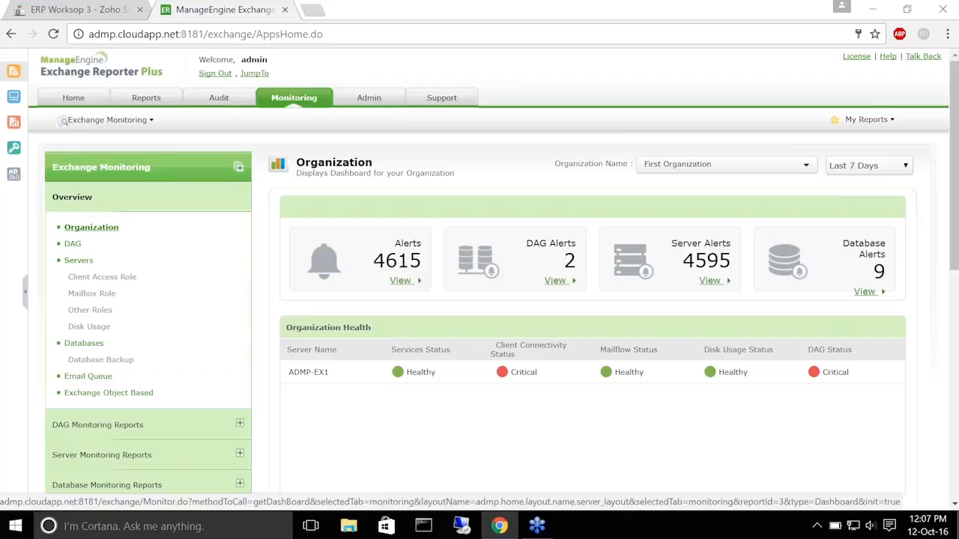
# Show the Servers dashboard and review ADMP-EX1's running services and latency charts
pyautogui.click(185, 268)
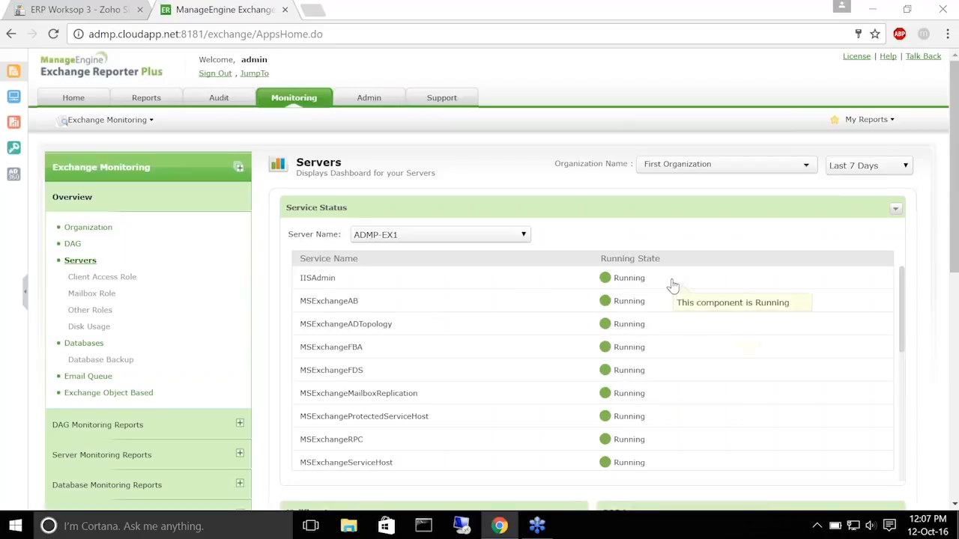
pyautogui.scroll(-5, 667, 307)
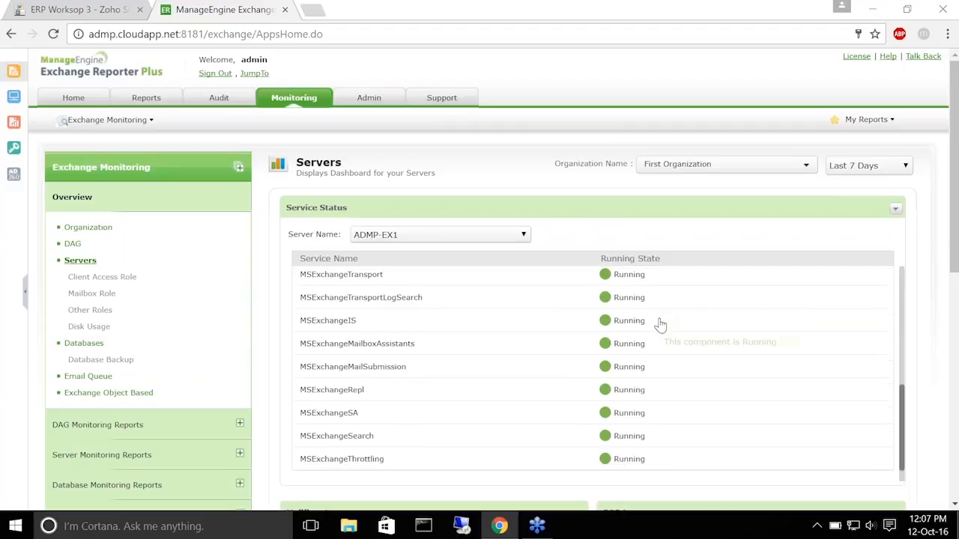
pyautogui.scroll(3, 647, 358)
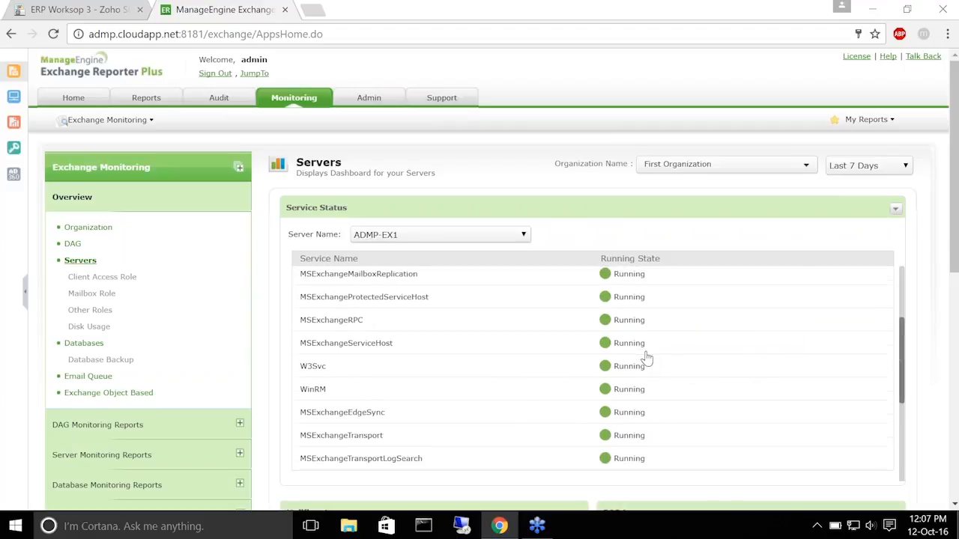
pyautogui.scroll(2, 647, 358)
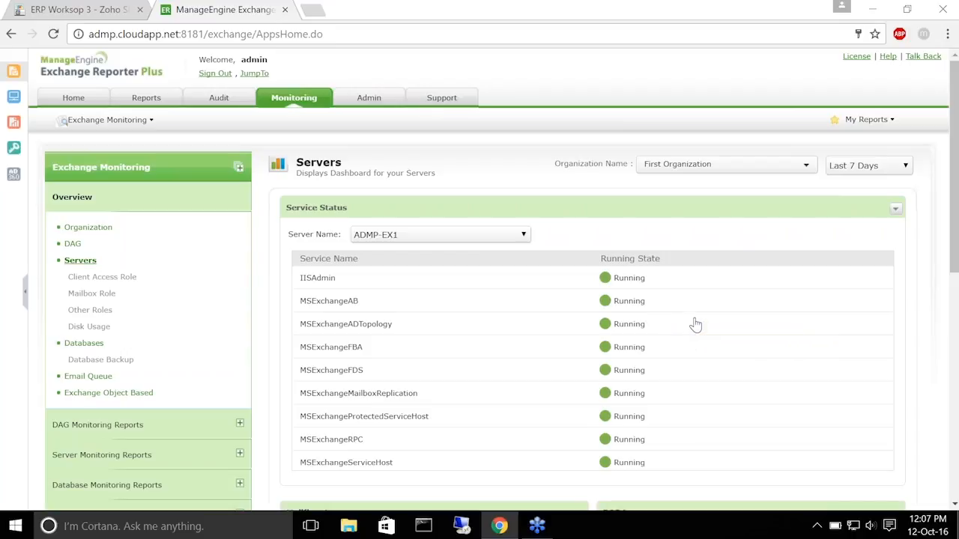
pyautogui.scroll(-1, 503, 329)
pyautogui.scroll(-1, 262, 332)
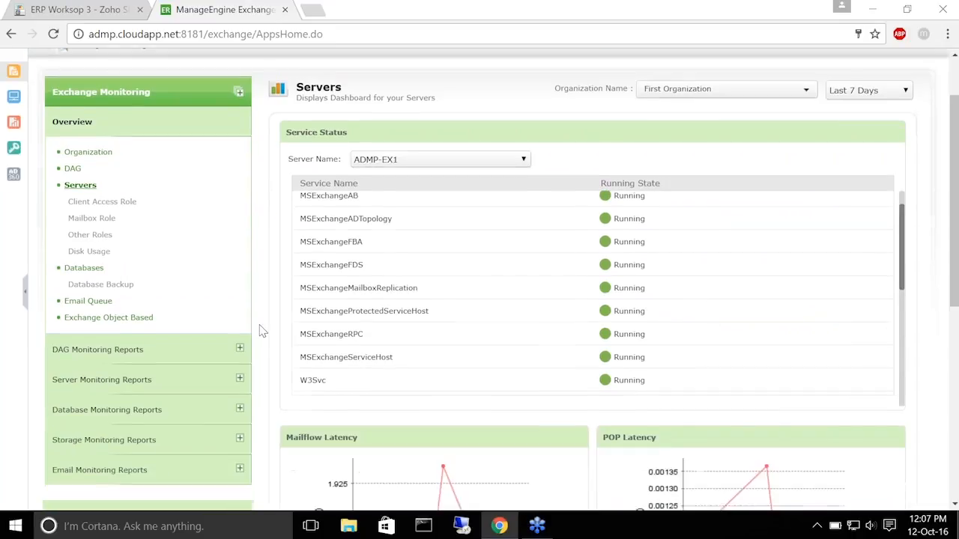
pyautogui.scroll(-4, 263, 300)
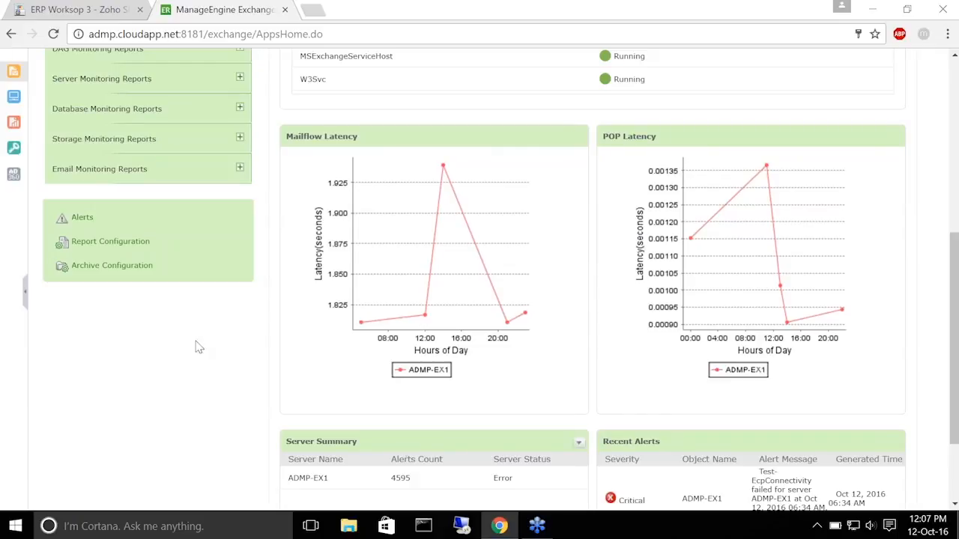
pyautogui.scroll(-3, 271, 273)
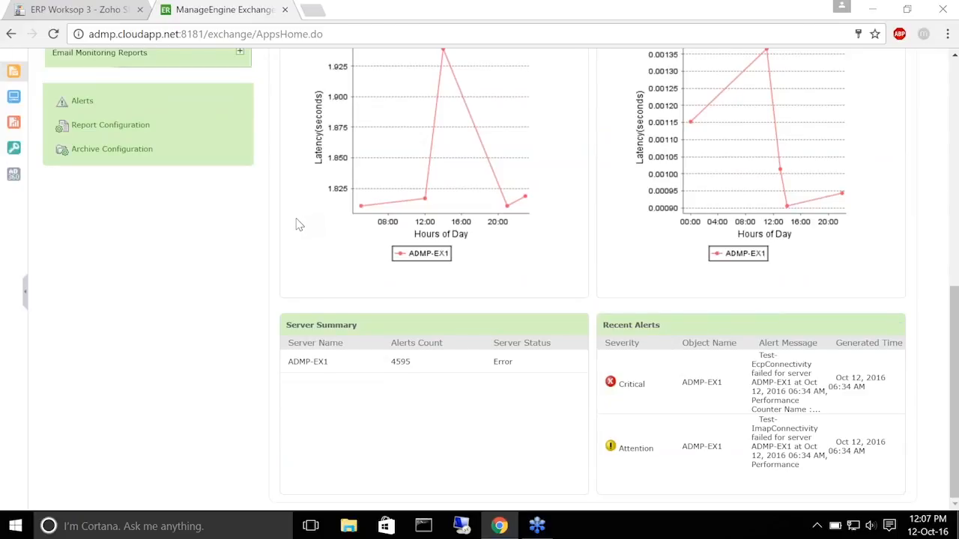
pyautogui.scroll(5, 303, 220)
pyautogui.scroll(3, 249, 159)
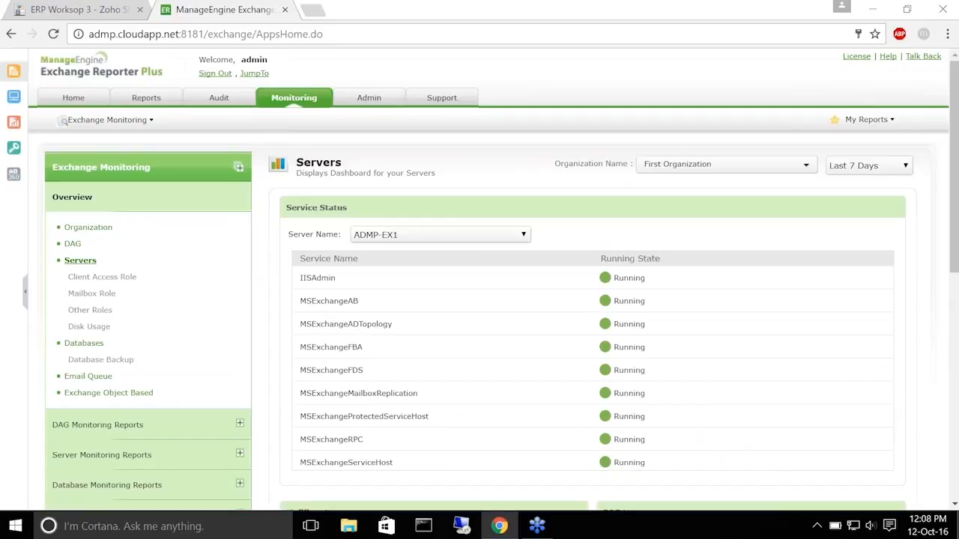
# Show the Client Access Role dashboard down to its ADMP-EX1 availability table
pyautogui.click(108, 281)
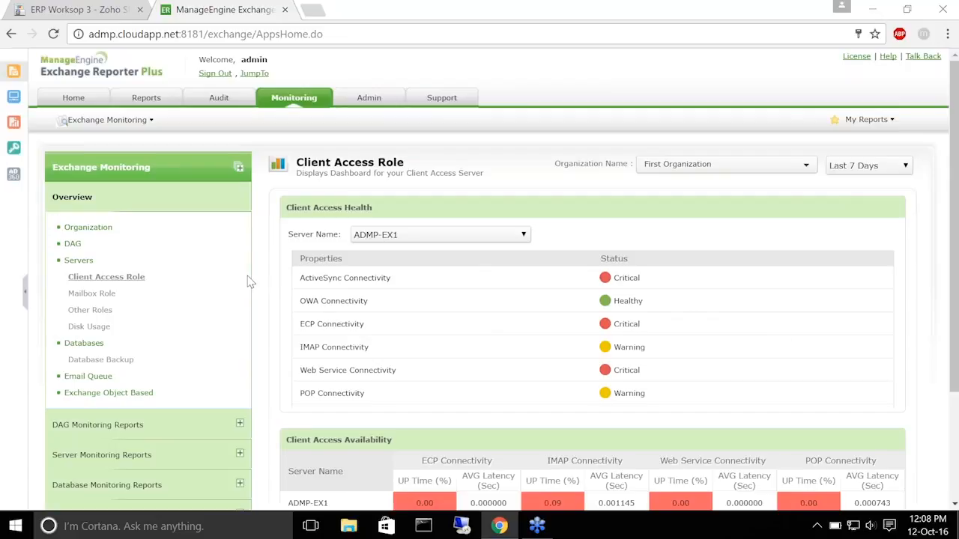
pyautogui.scroll(-2, 251, 282)
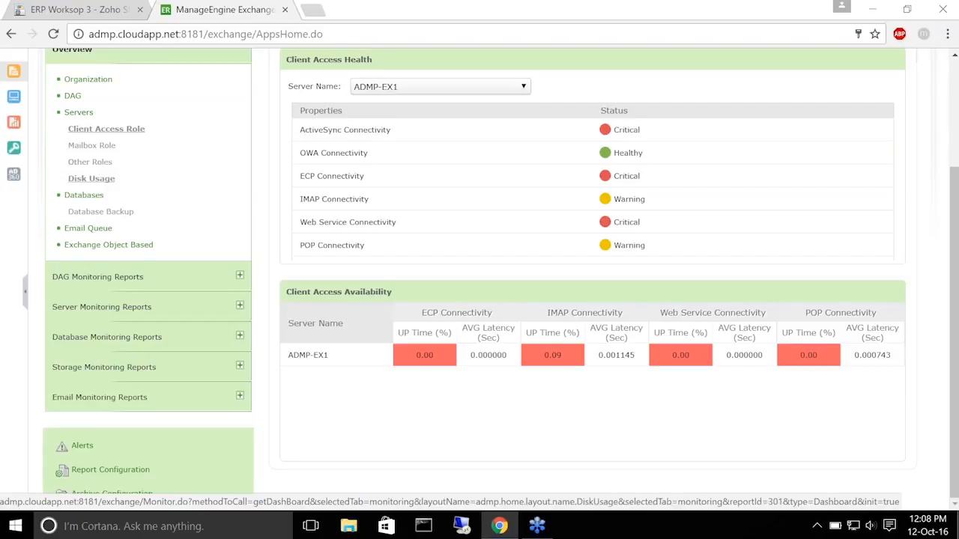
pyautogui.click(81, 197)
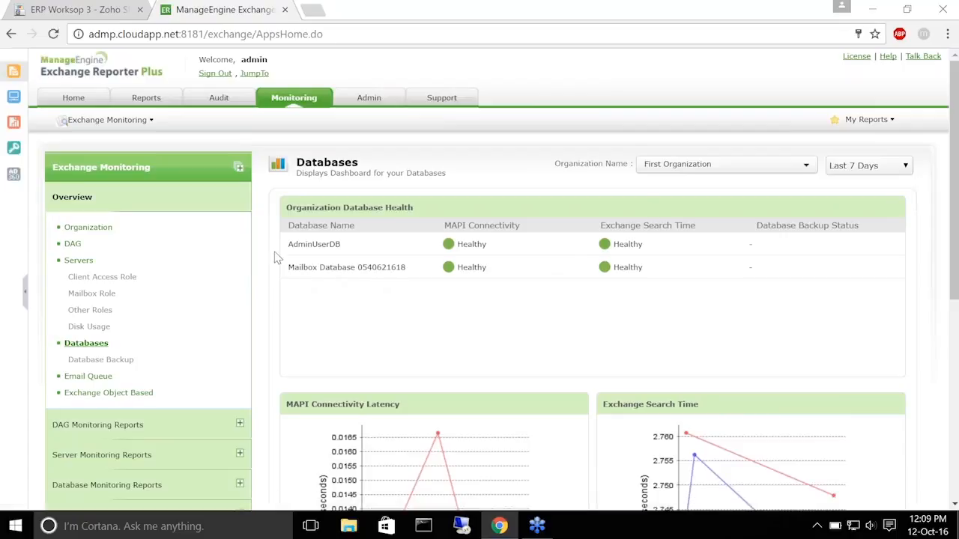
# Show the Email Queue dashboard with Poison, Unreachable and Submission queues at 0
pyautogui.scroll(-2, 270, 238)
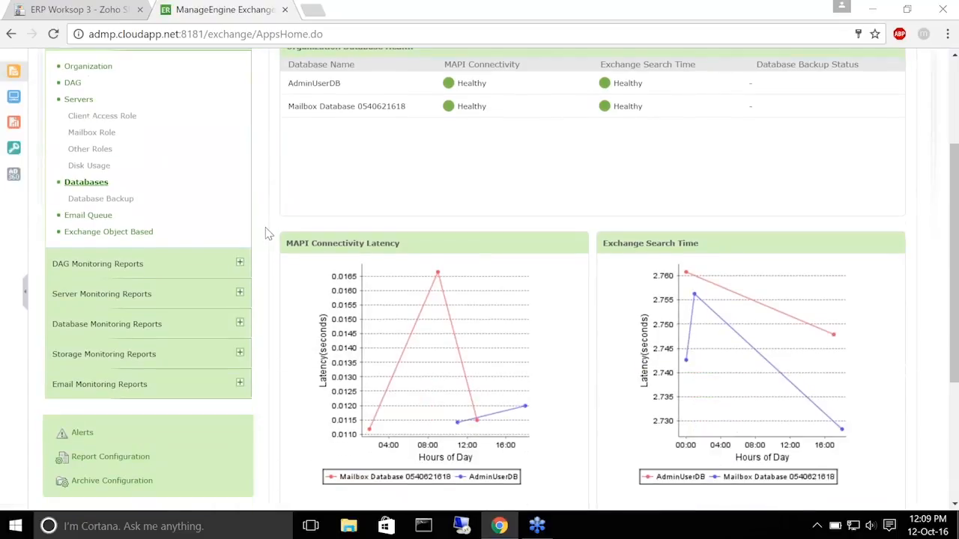
pyautogui.scroll(-2, 267, 233)
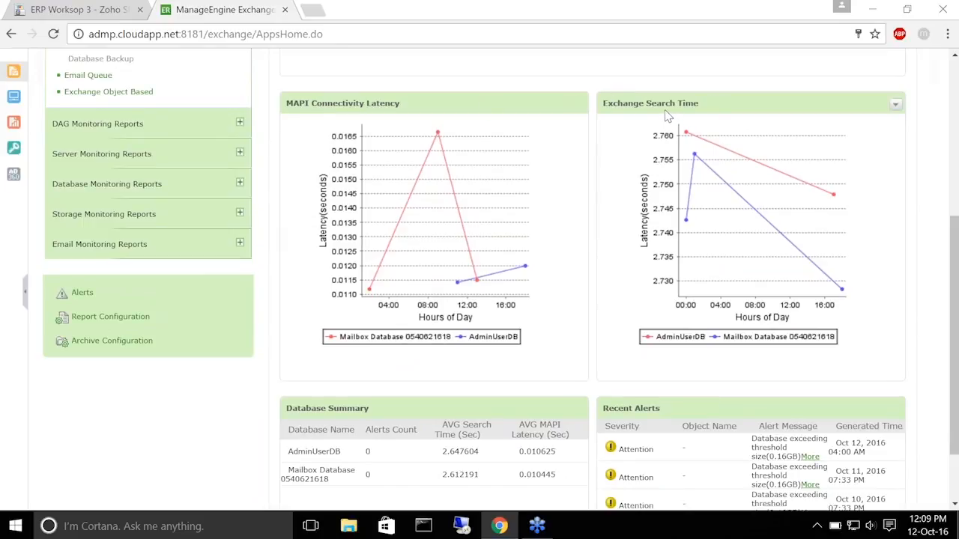
pyautogui.scroll(-1, 252, 276)
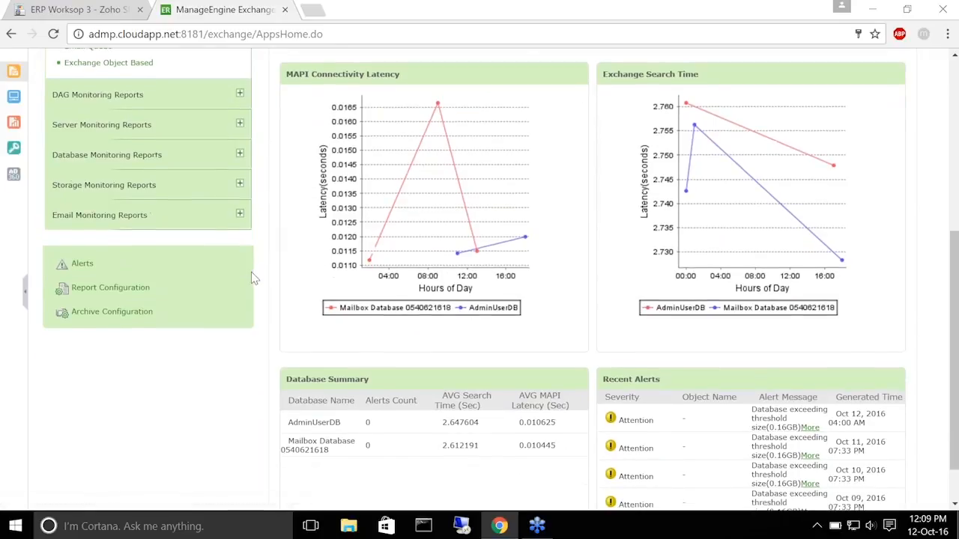
pyautogui.scroll(-1, 253, 277)
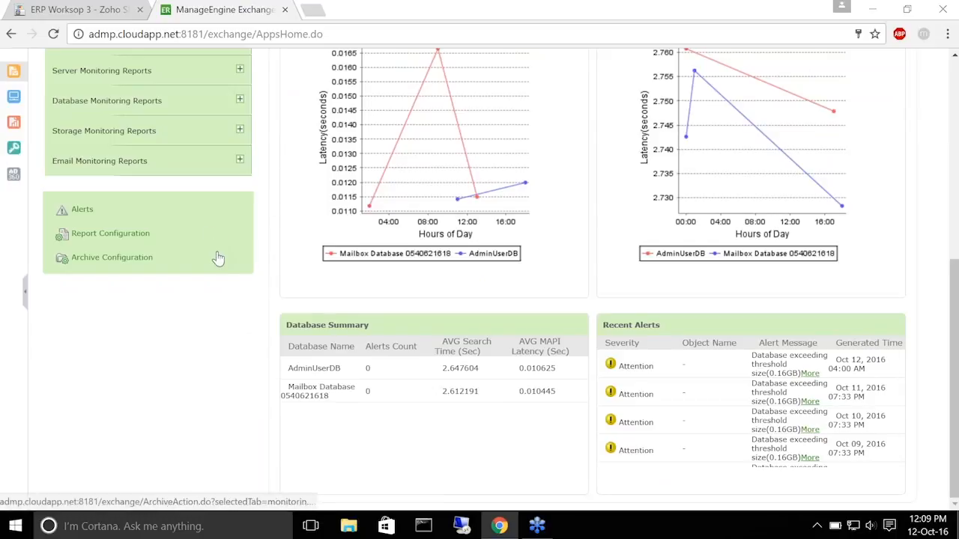
pyautogui.scroll(5, 283, 231)
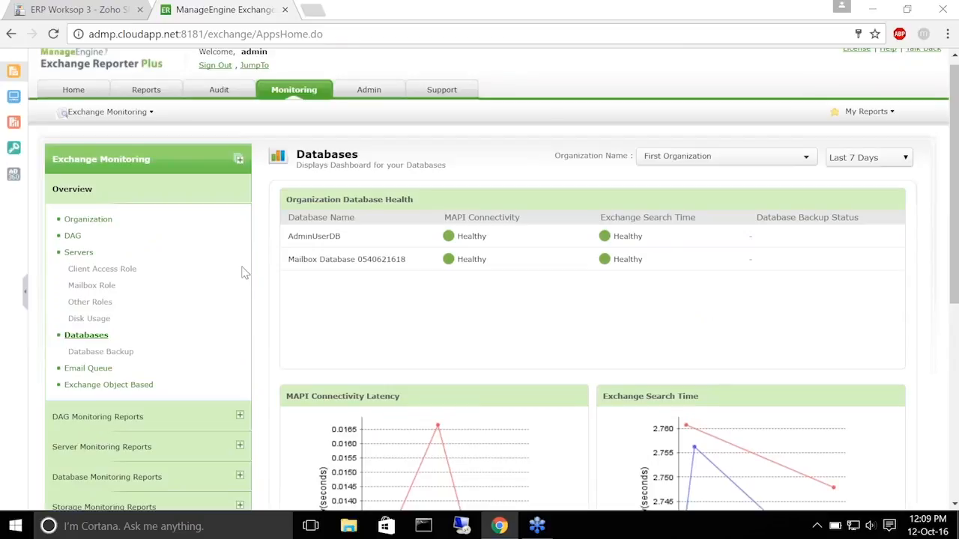
pyautogui.click(89, 370)
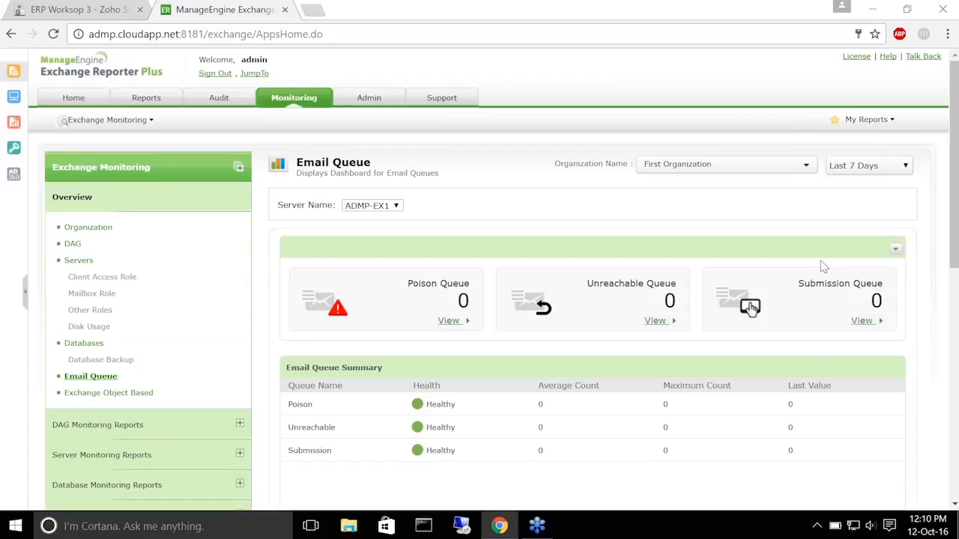
# View the Exchange Object Based dashboard with Databases as object type and review its charts
pyautogui.click(112, 393)
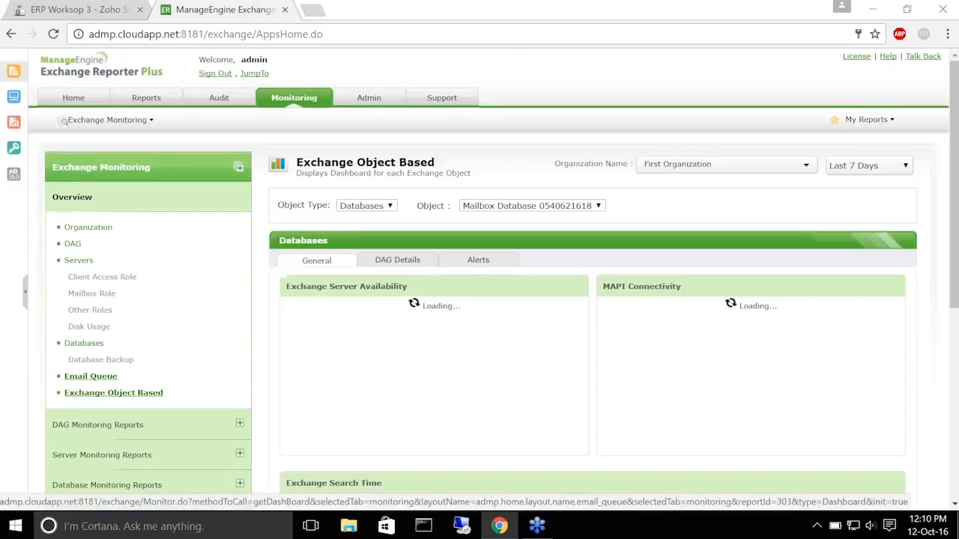
pyautogui.click(389, 207)
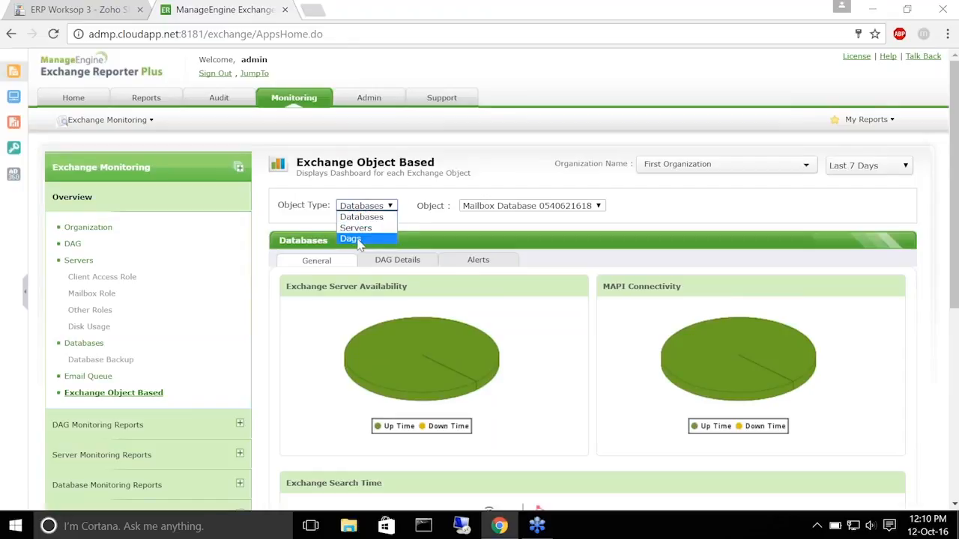
pyautogui.click(360, 217)
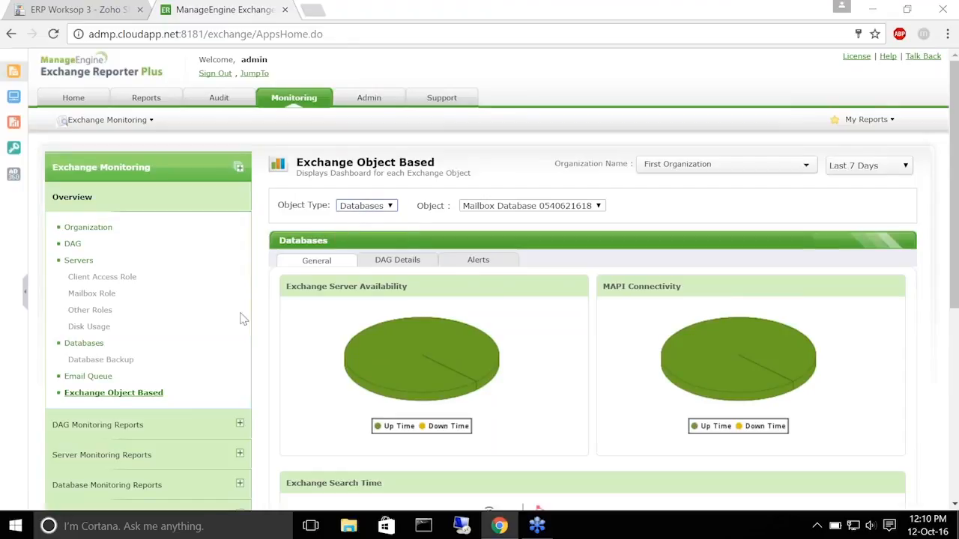
pyautogui.scroll(-3, 279, 263)
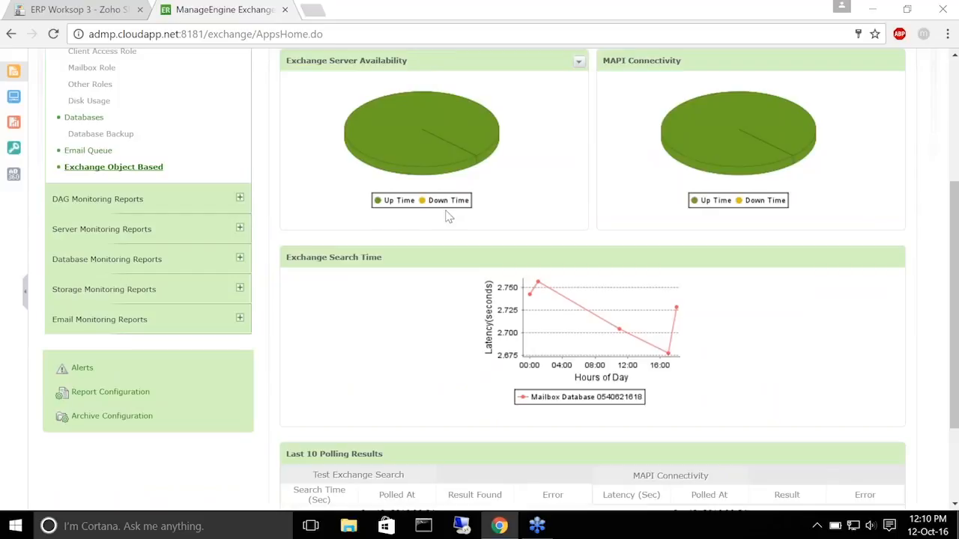
pyautogui.scroll(-2, 442, 215)
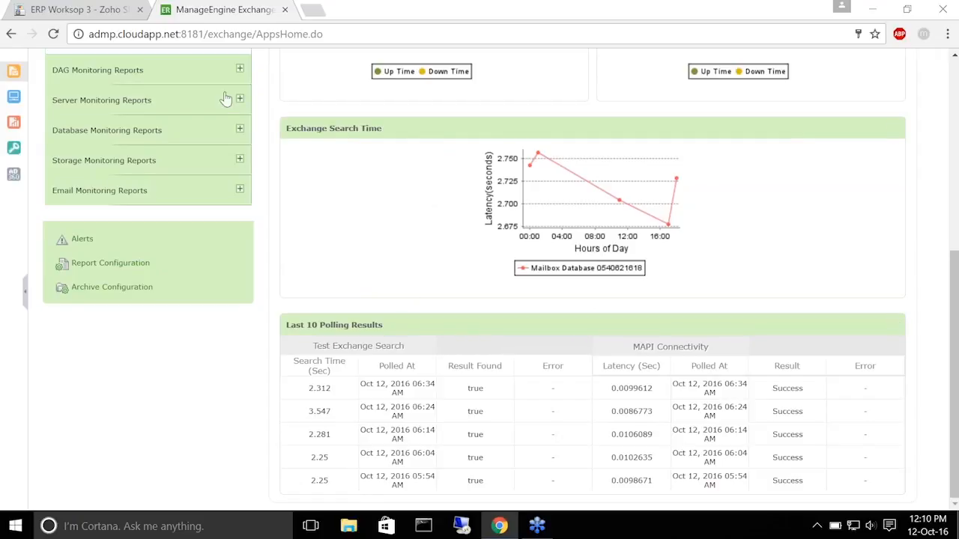
pyautogui.scroll(1, 285, 196)
pyautogui.scroll(5, 281, 214)
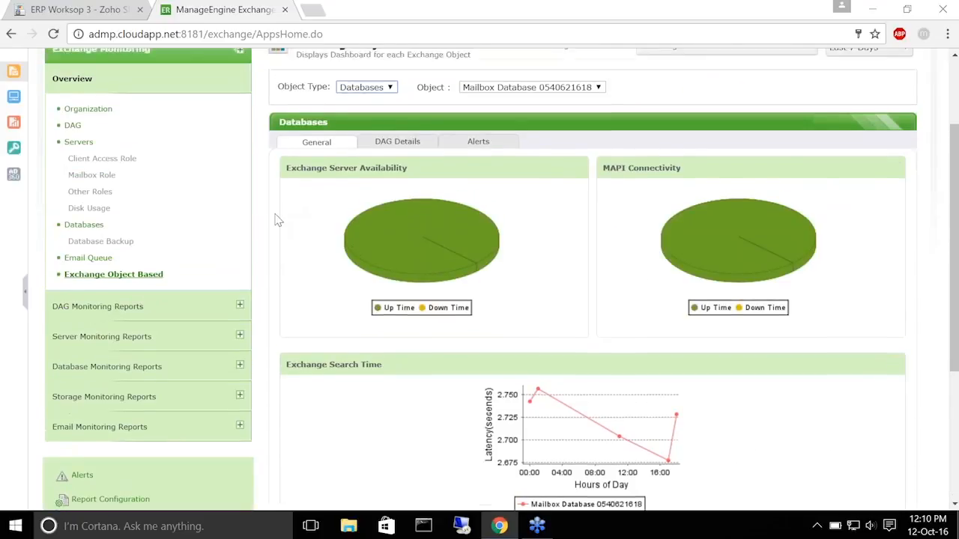
pyautogui.scroll(-1, 266, 238)
pyautogui.scroll(-1, 266, 238)
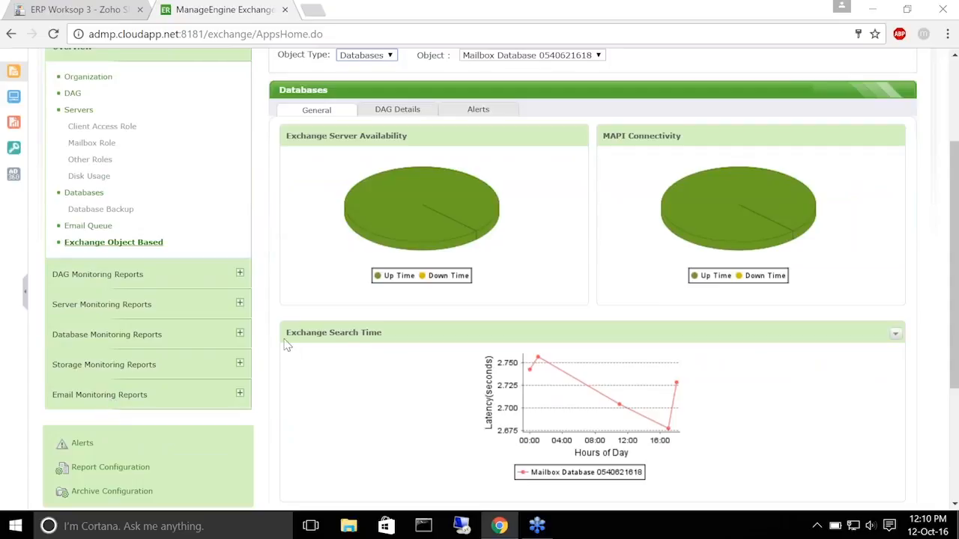
# Present the workshop deck to slide 3, Monitor Exchange services, then return to Exchange Reporter Plus
pyautogui.click(78, 7)
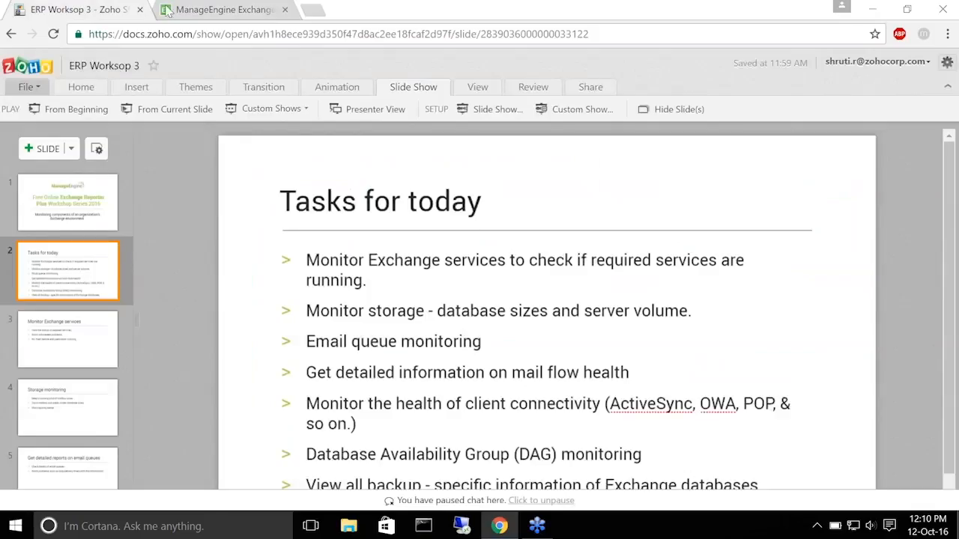
pyautogui.click(152, 109)
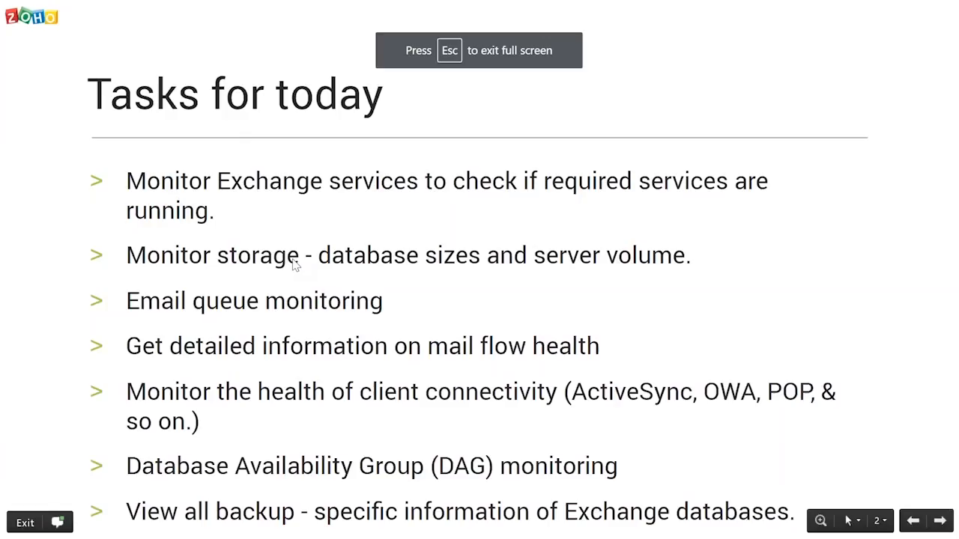
pyautogui.press('Right')
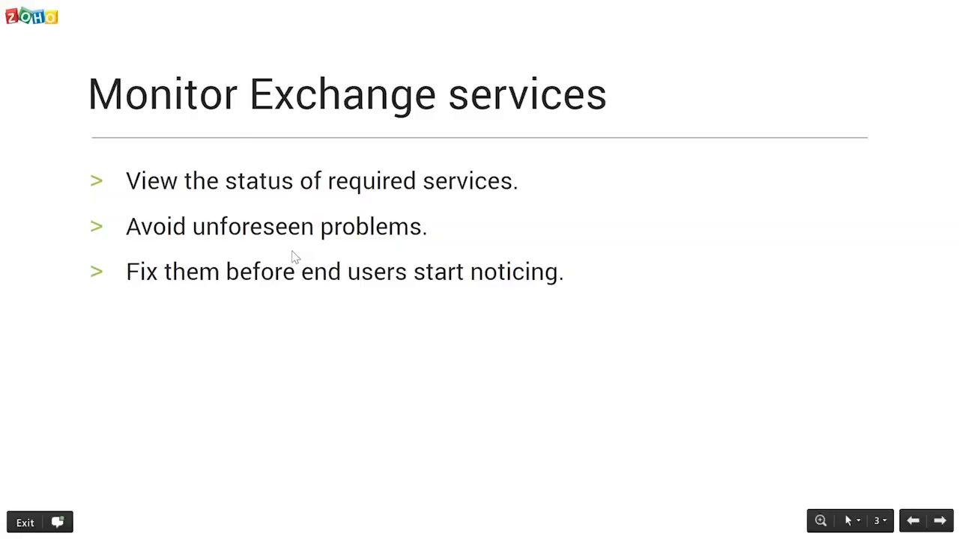
pyautogui.press('Escape')
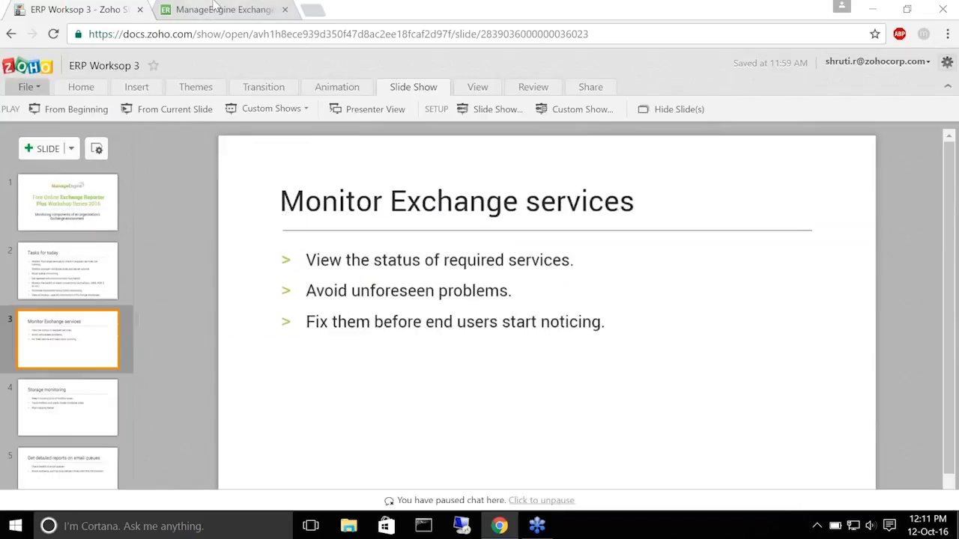
pyautogui.click(216, 9)
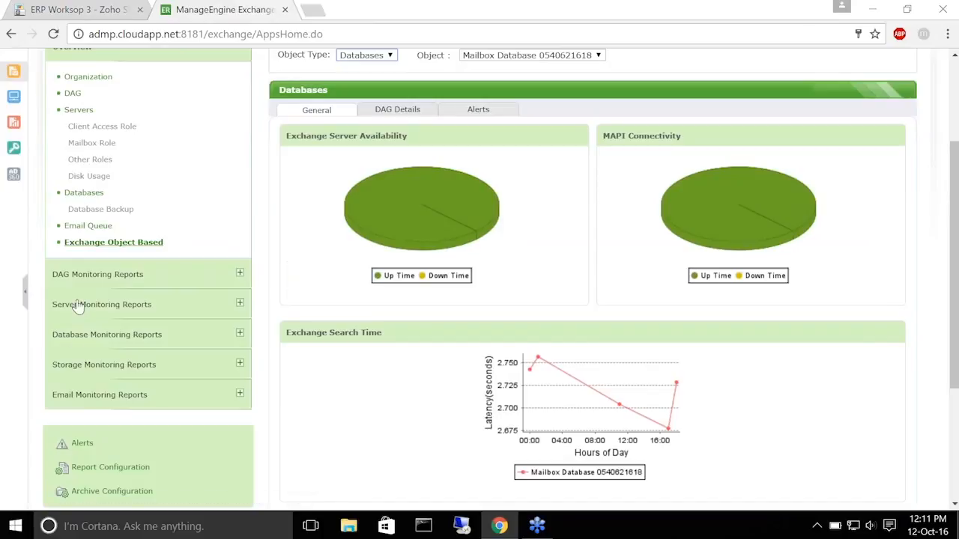
# View today's Service Health report from Server Monitoring Reports for ADMP-EX1 roles
pyautogui.click(142, 303)
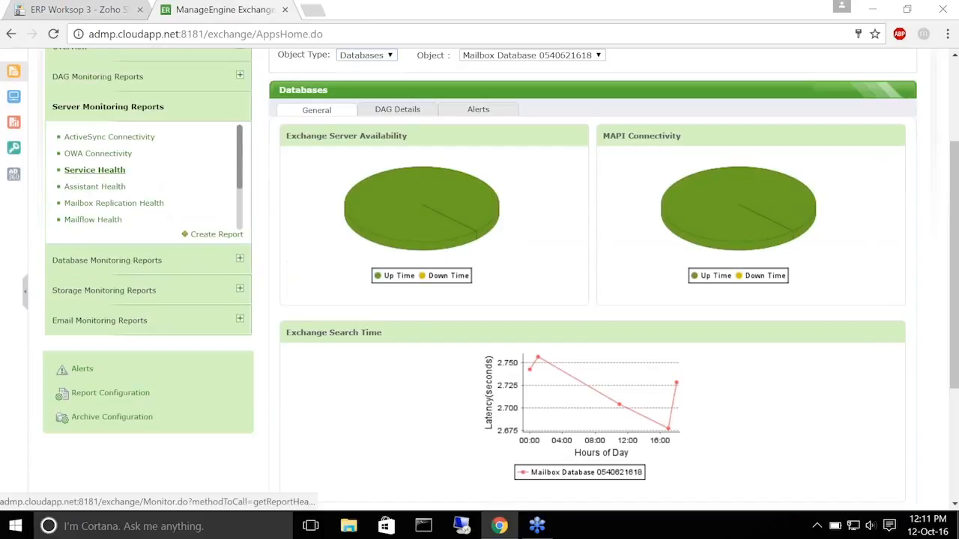
pyautogui.click(80, 172)
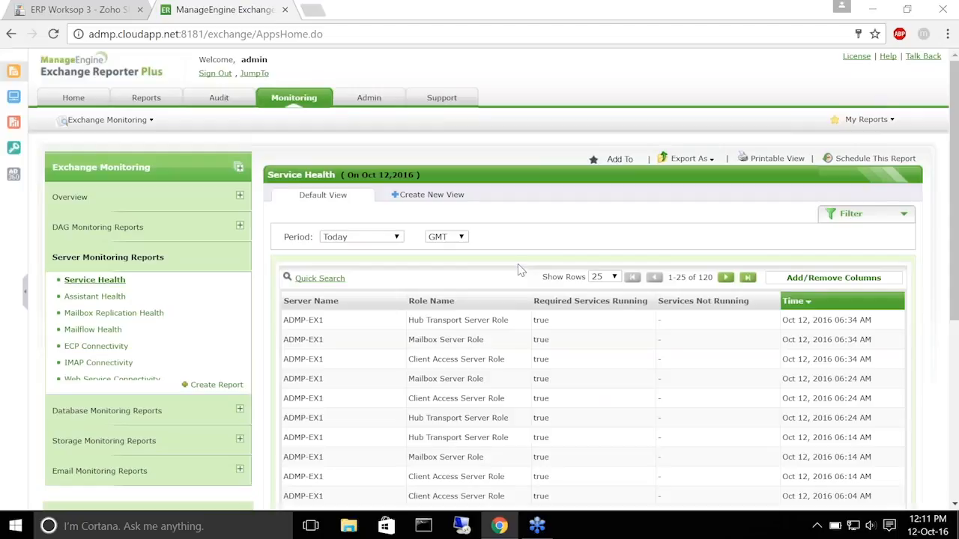
pyautogui.scroll(-2, 514, 263)
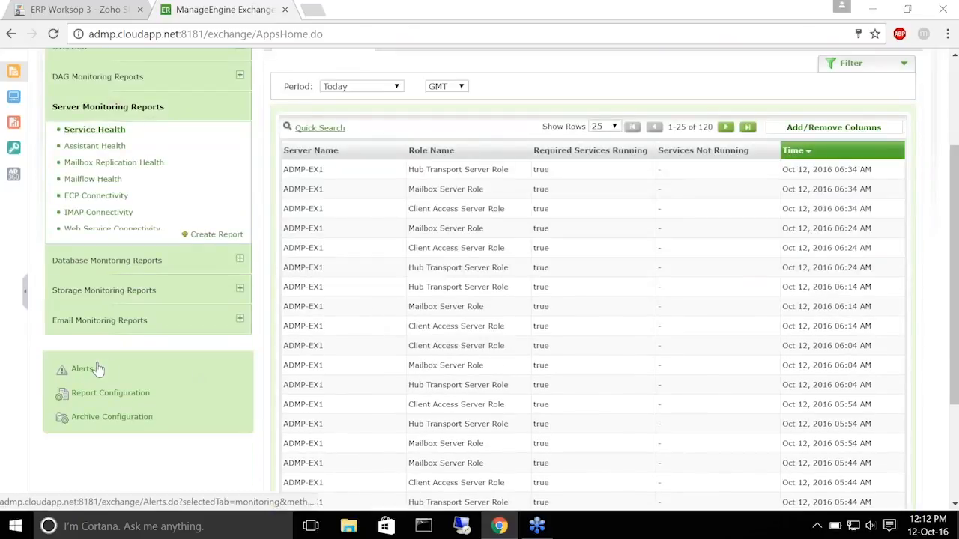
# Start a new alert profile named 'Exchange services alert' with the same description
pyautogui.click(81, 369)
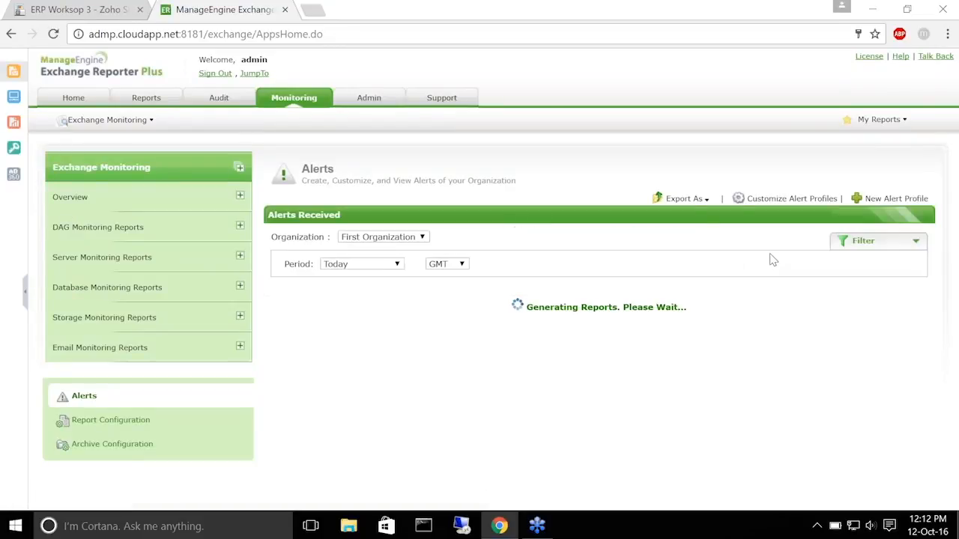
pyautogui.click(892, 199)
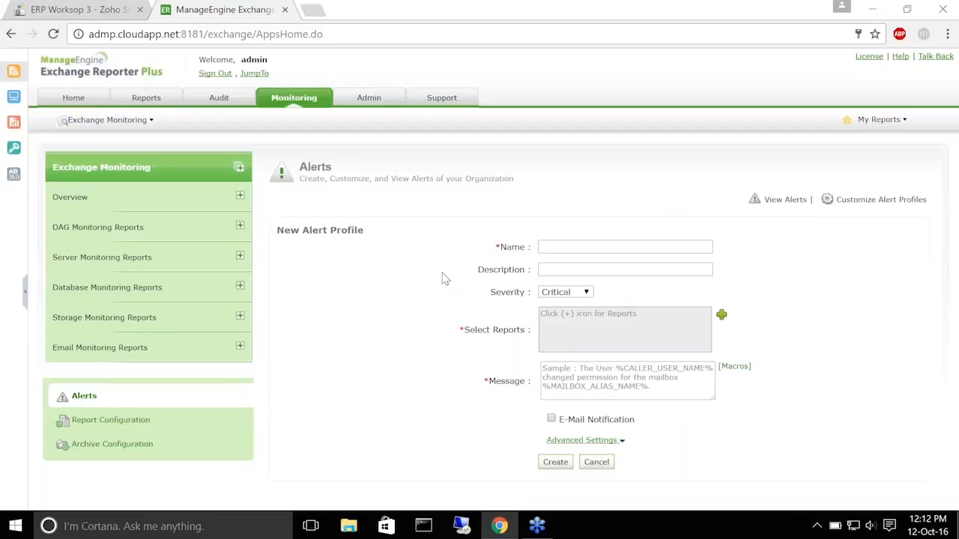
pyautogui.click(587, 247)
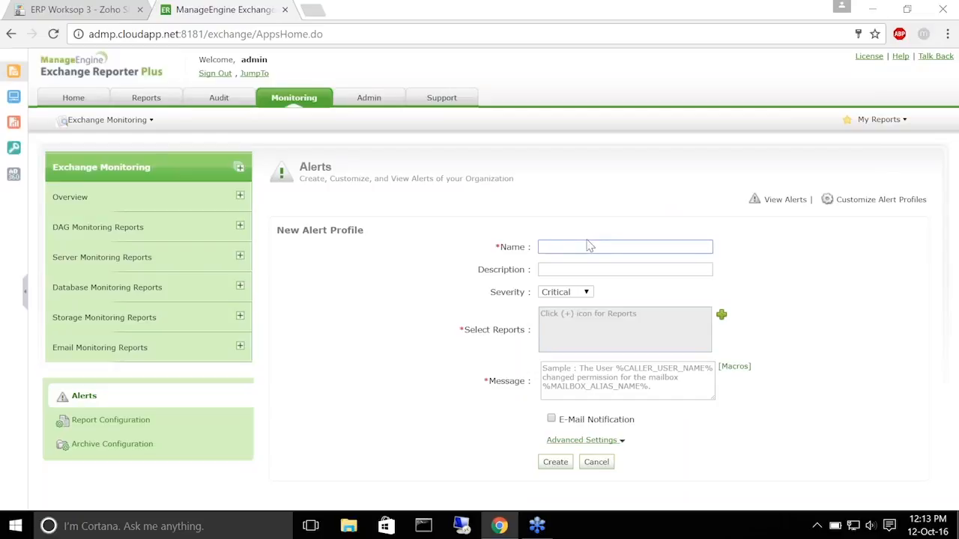
pyautogui.write('Exchange services alert')
pyautogui.moveTo(539, 247); pyautogui.dragTo(648, 246)
pyautogui.hotkey('ctrl', 'c')
pyautogui.click(629, 268)
pyautogui.hotkey('ctrl', 'v')
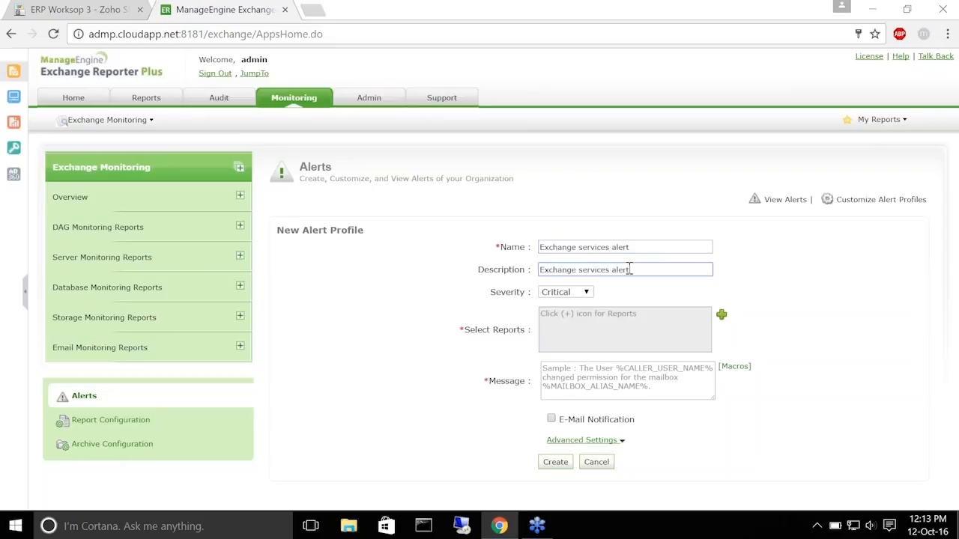
# Keep the severity Critical and bring up the report selection
pyautogui.click(588, 294)
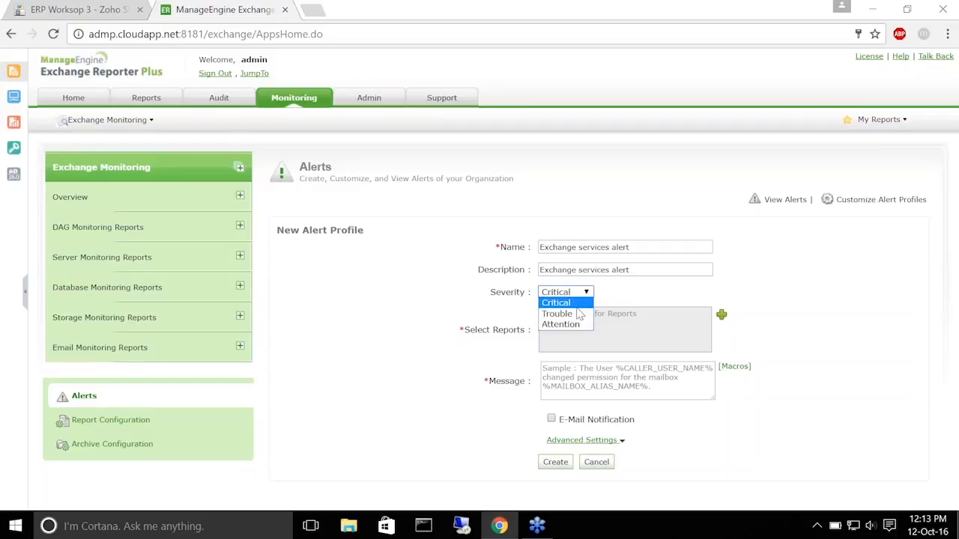
pyautogui.click(577, 305)
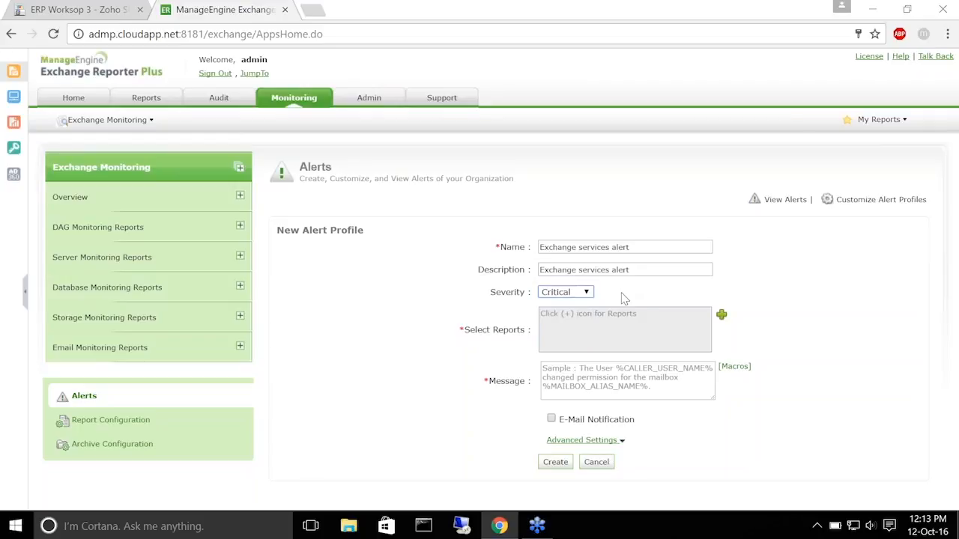
pyautogui.click(723, 316)
pyautogui.click(722, 317)
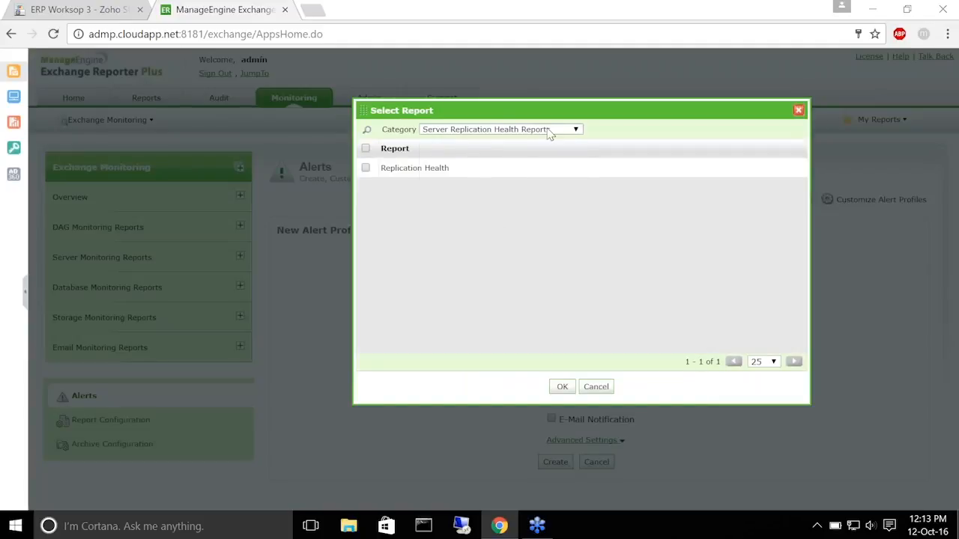
# Select the Service Health report from Server Service Health Reports for the alert profile
pyautogui.click(547, 130)
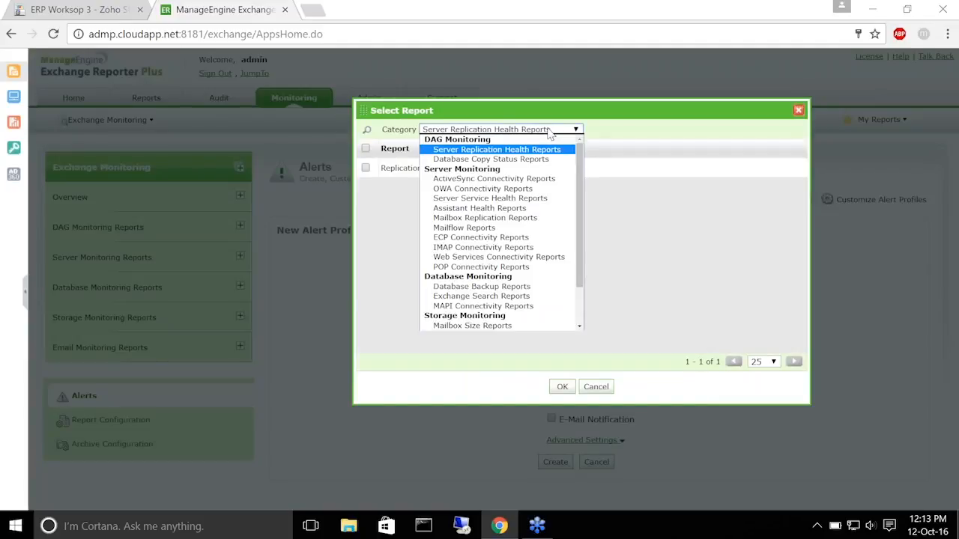
pyautogui.click(492, 199)
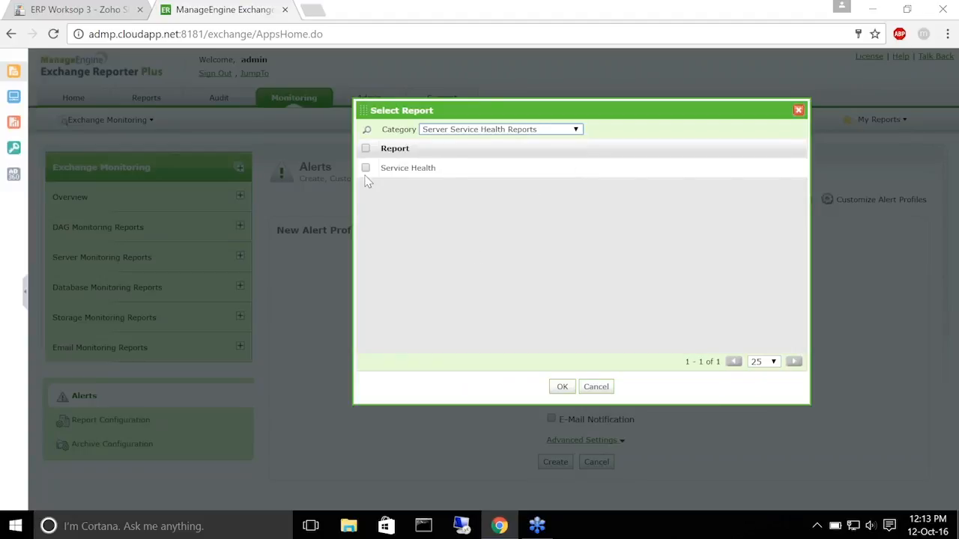
pyautogui.click(366, 169)
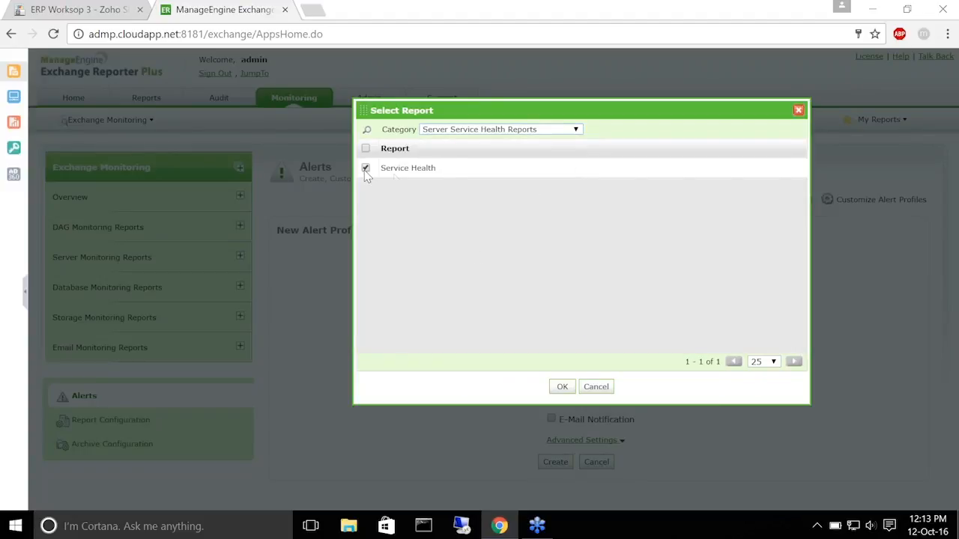
pyautogui.click(562, 387)
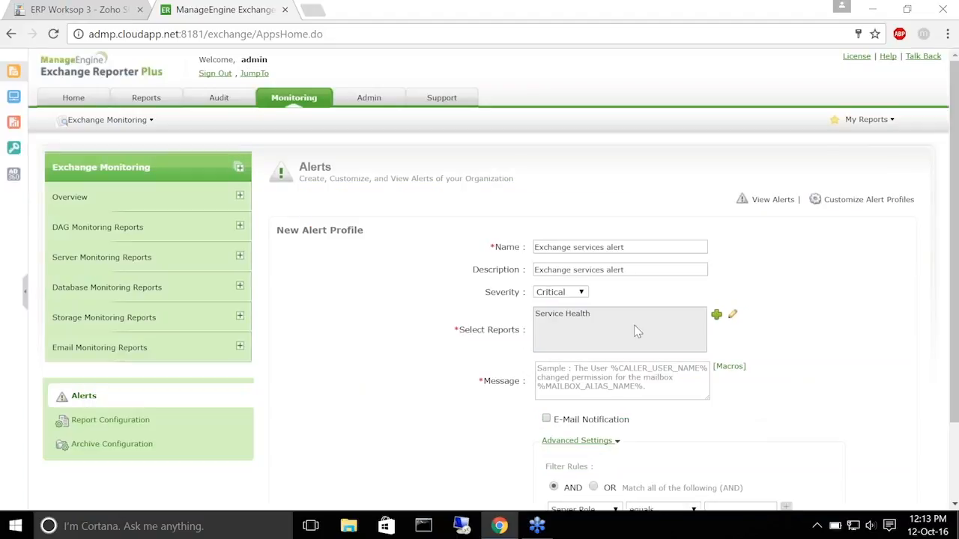
# Begin the alert message with 'the serve' followed by the %Server% macro
pyautogui.scroll(-1, 635, 330)
pyautogui.scroll(-2, 567, 257)
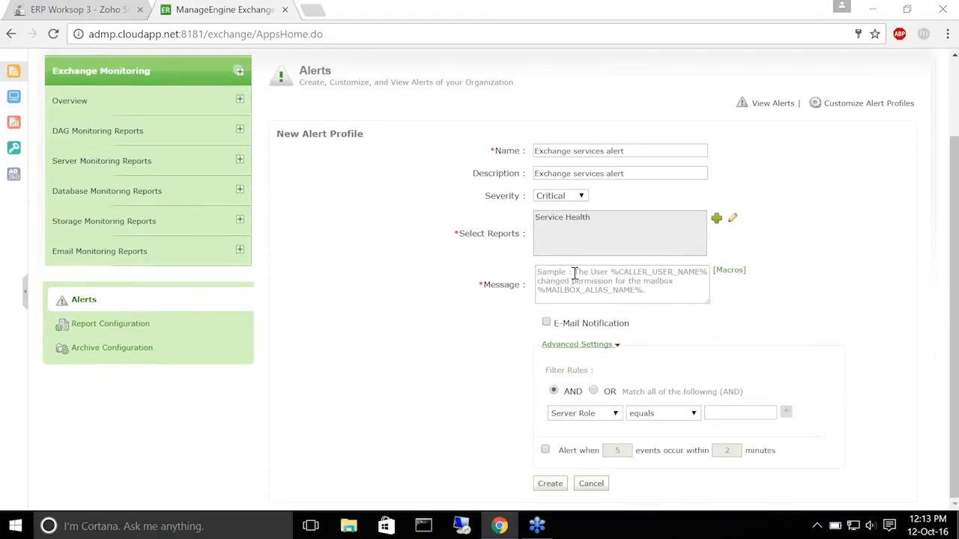
pyautogui.click(574, 273)
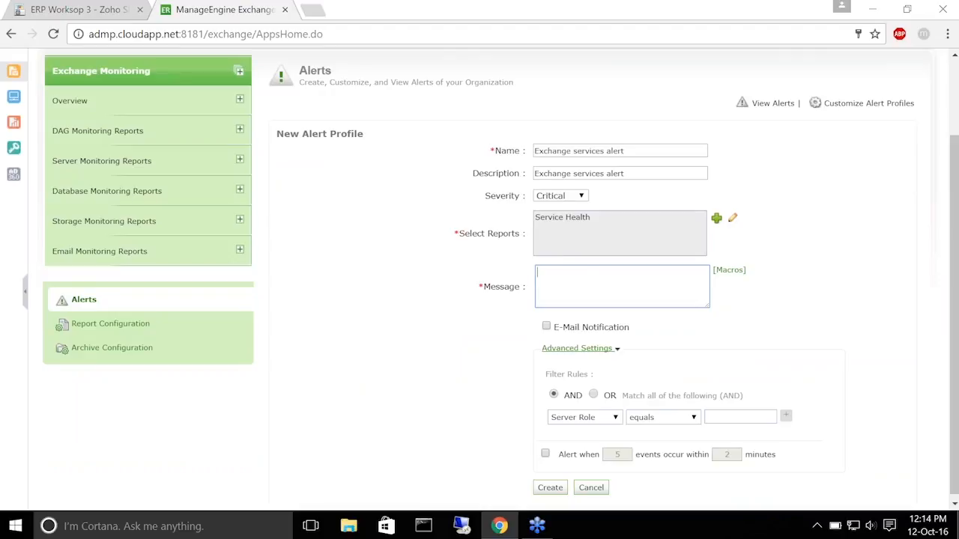
pyautogui.write('the server')
pyautogui.click(731, 273)
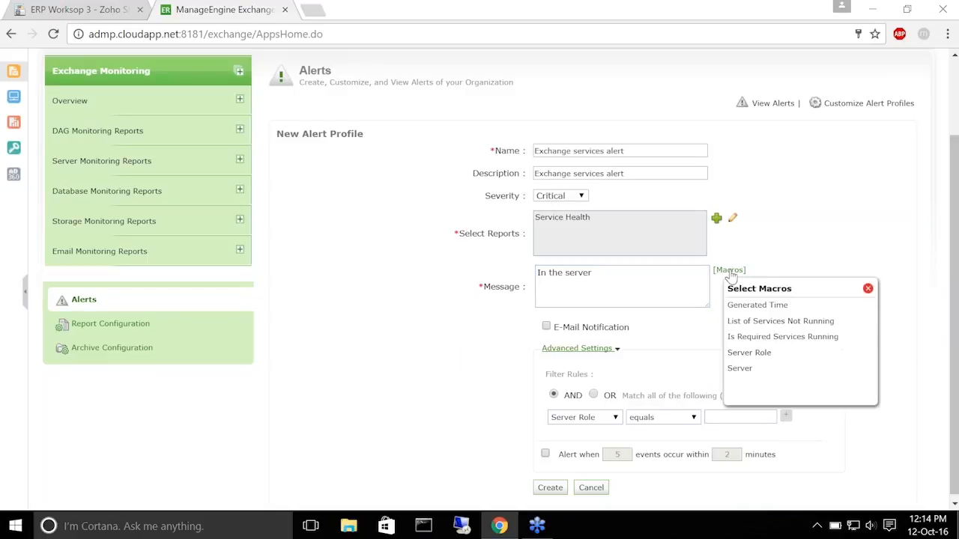
pyautogui.click(738, 371)
pyautogui.click(654, 276)
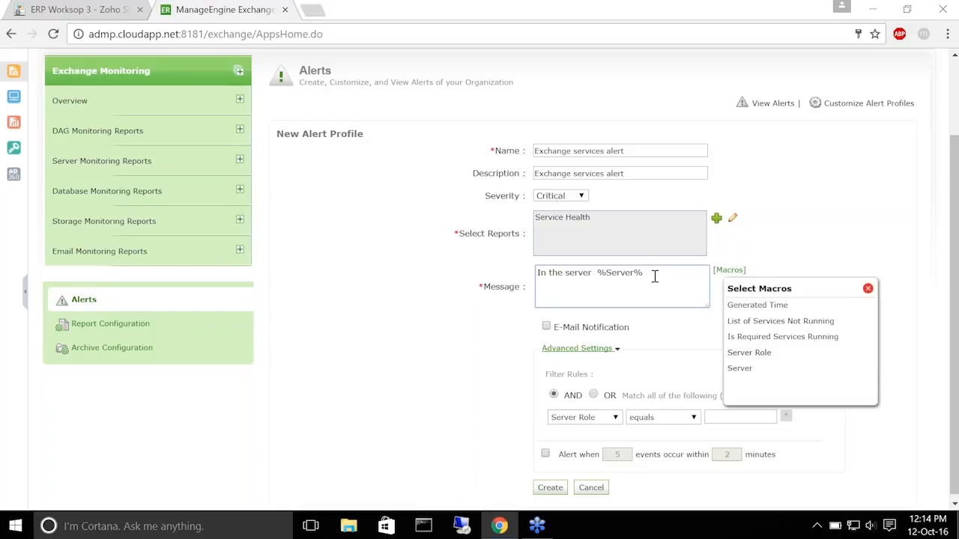
# Continue the message with 'which has the role' %Server Role%, %List of Services Not Running% 'are not running.'
pyautogui.write('which has the role')
pyautogui.click(749, 355)
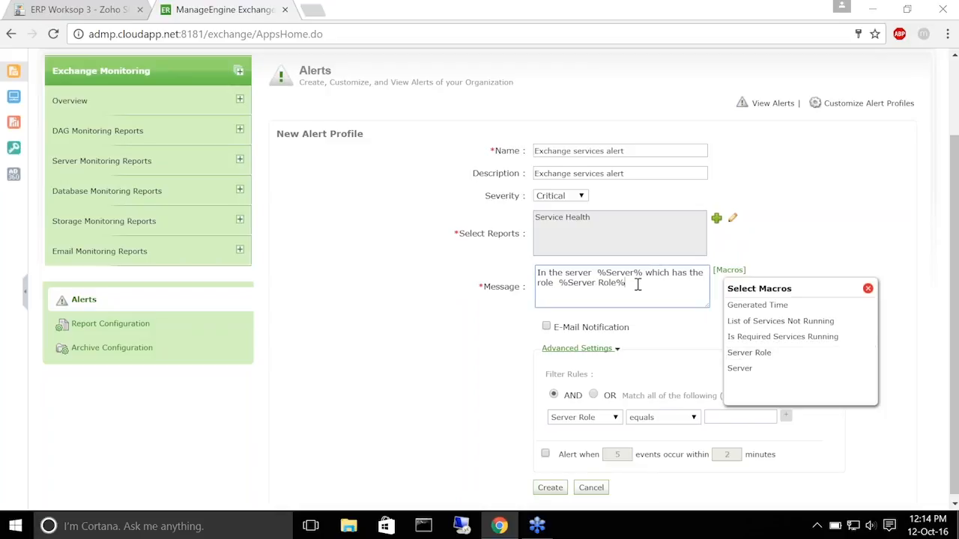
pyautogui.write(', the services')
pyautogui.click(761, 327)
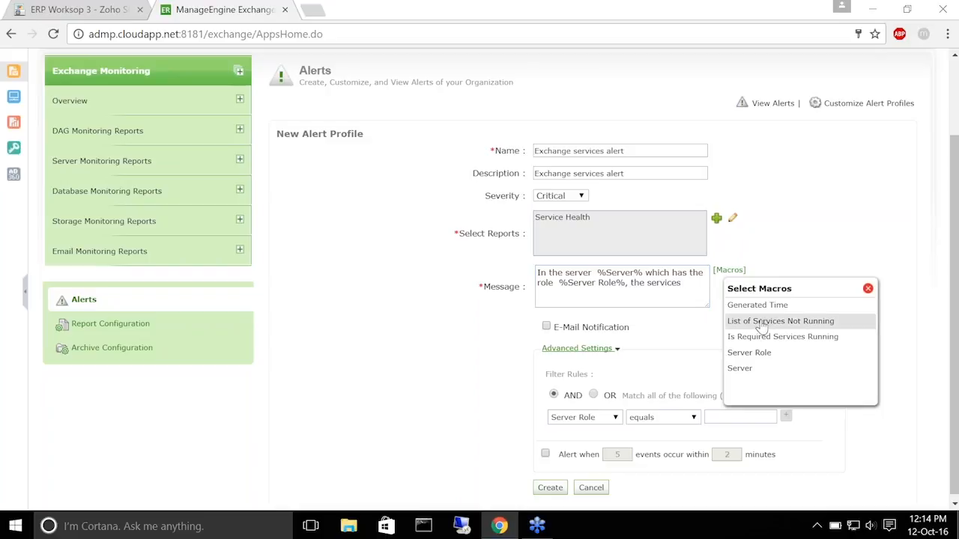
pyautogui.click(682, 293)
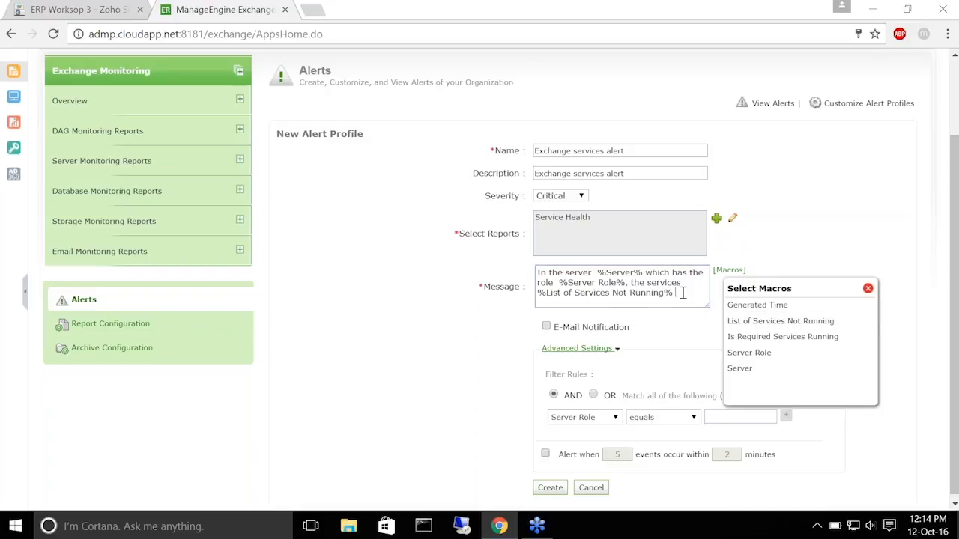
pyautogui.write('are not running.')
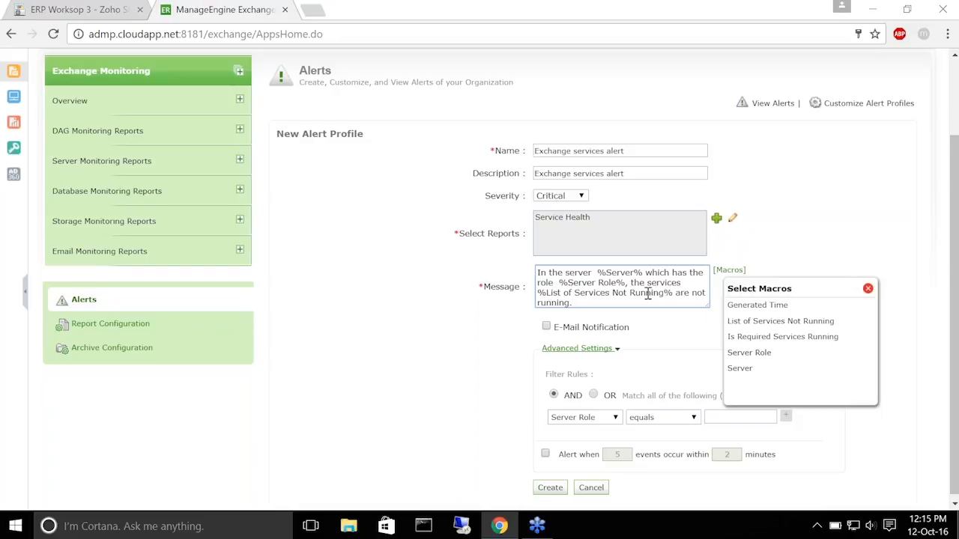
pyautogui.click(867, 289)
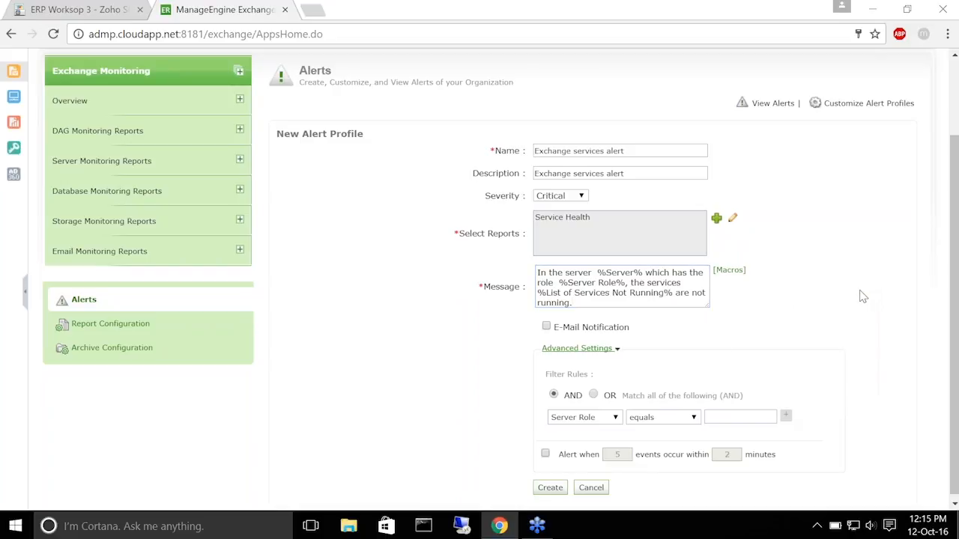
# Enable e-mail notification, enter the recipient's e-mail address, and set the subject 'Service alert'
pyautogui.click(437, 357)
pyautogui.scroll(-1, 436, 356)
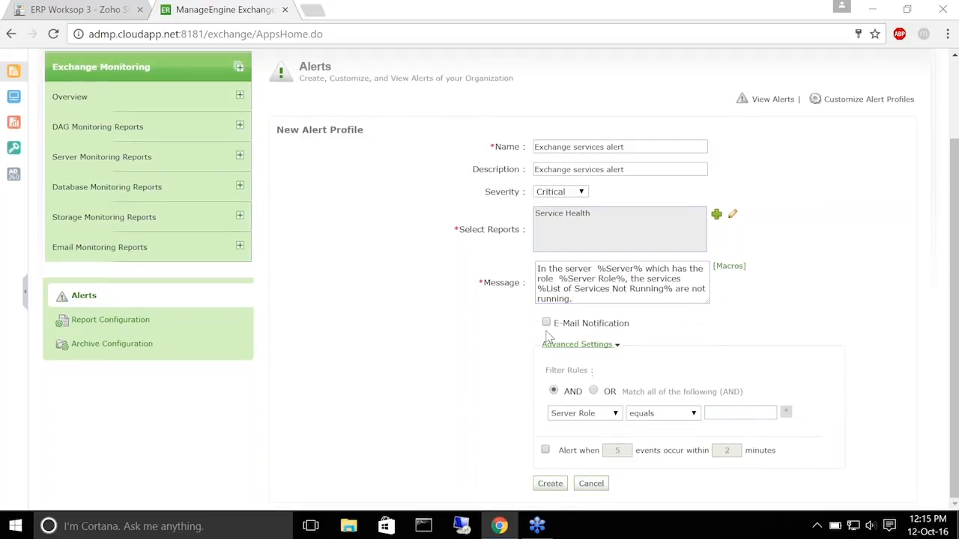
pyautogui.click(546, 323)
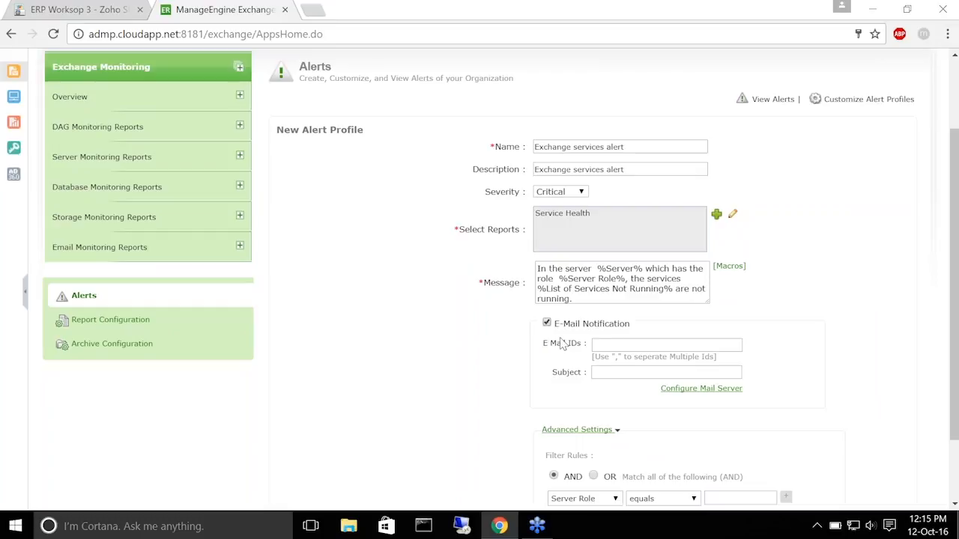
pyautogui.click(626, 345)
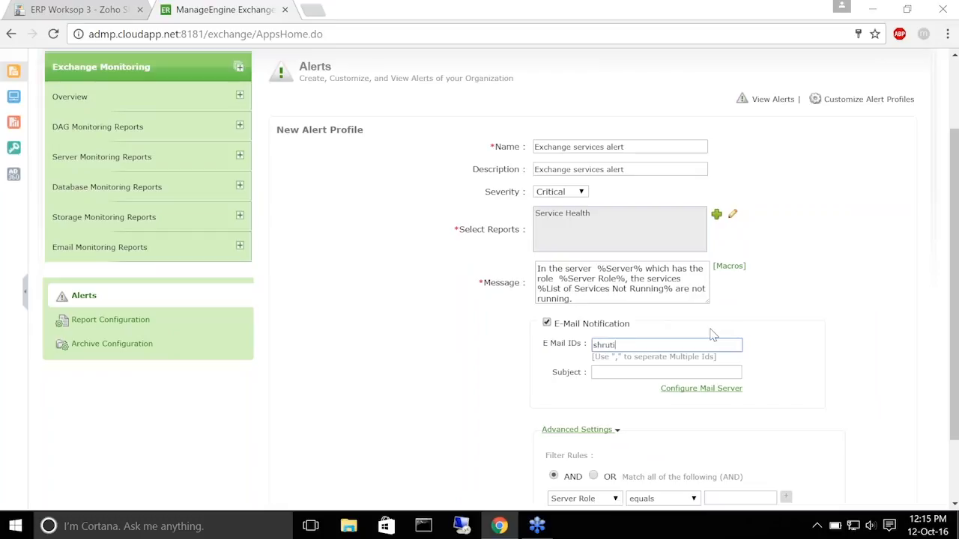
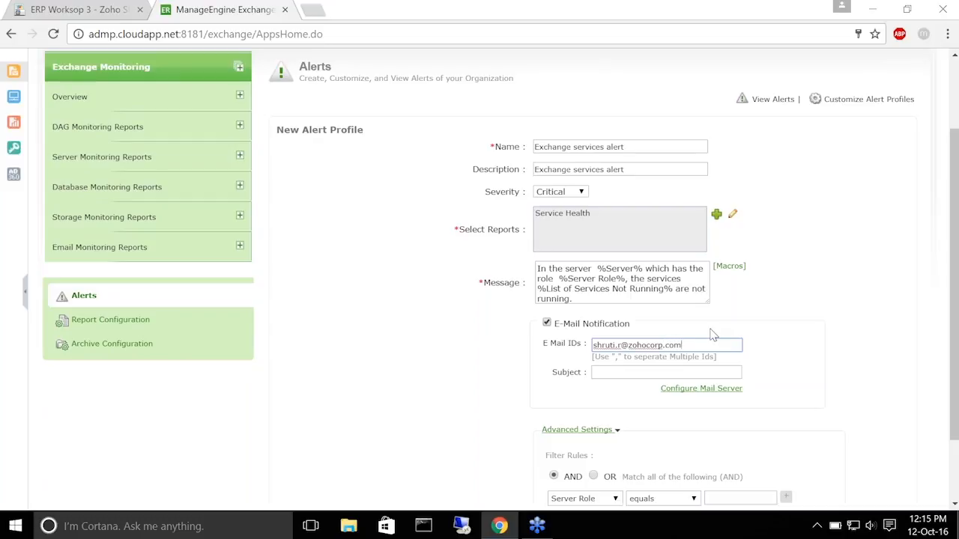
pyautogui.click(627, 372)
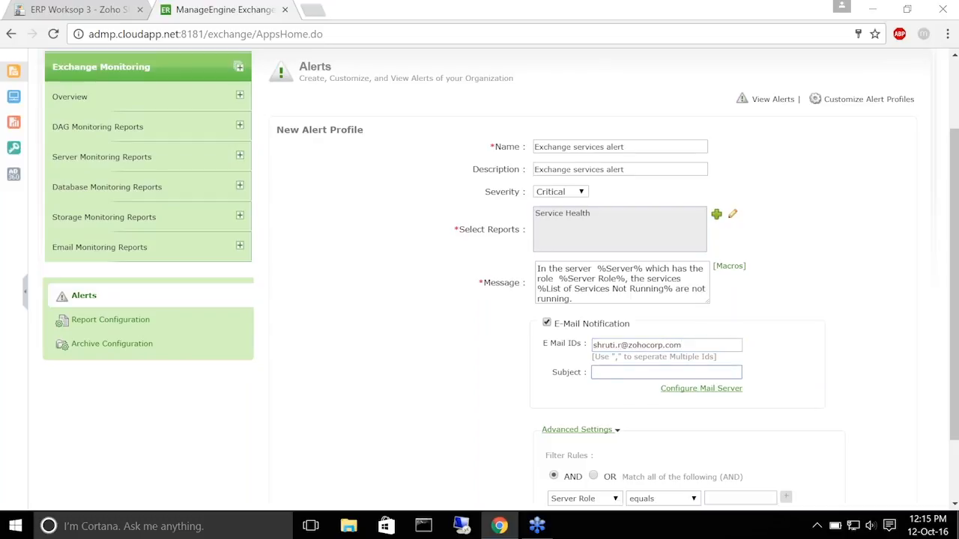
pyautogui.write('Service alert')
# Set the filter rule to Is Required Services Running equals False and create the alert profile
pyautogui.scroll(-2, 946, 325)
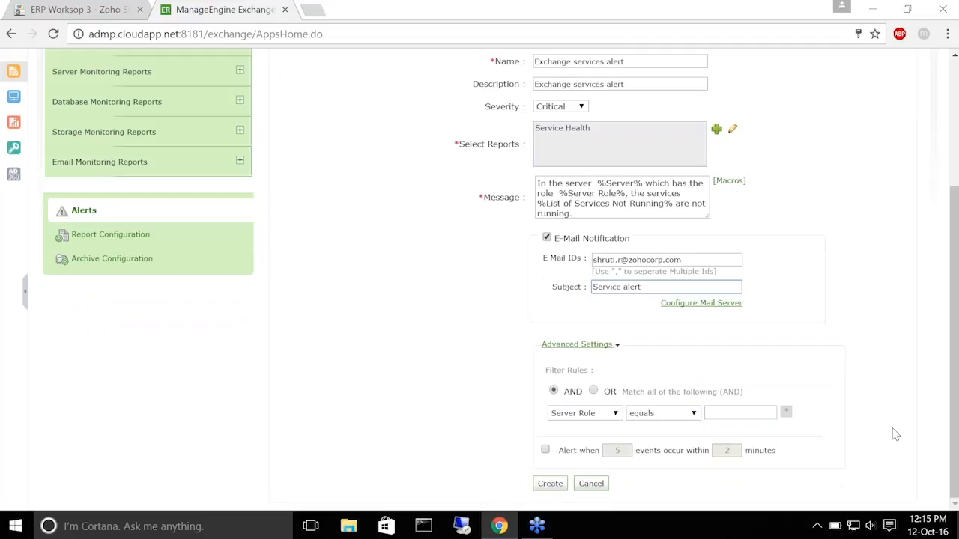
pyautogui.click(616, 418)
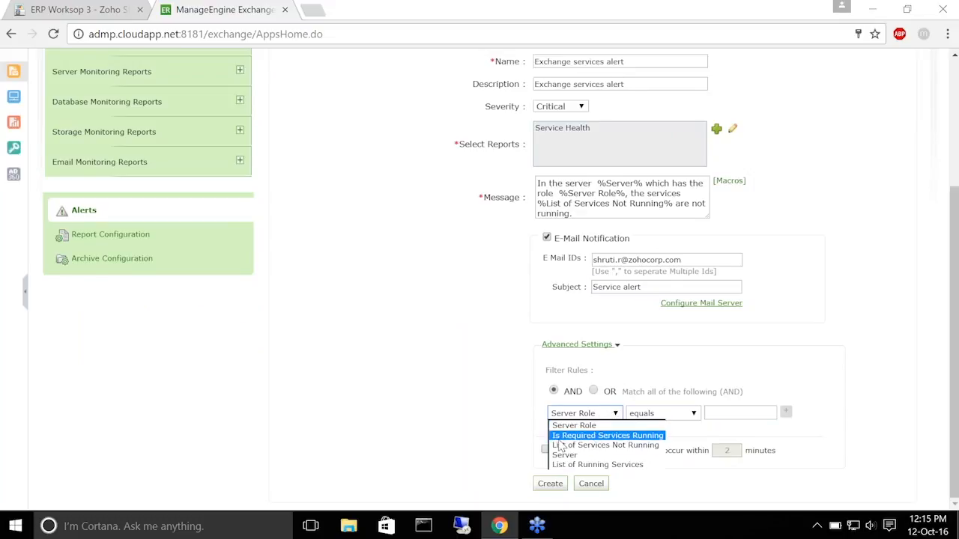
pyautogui.click(620, 446)
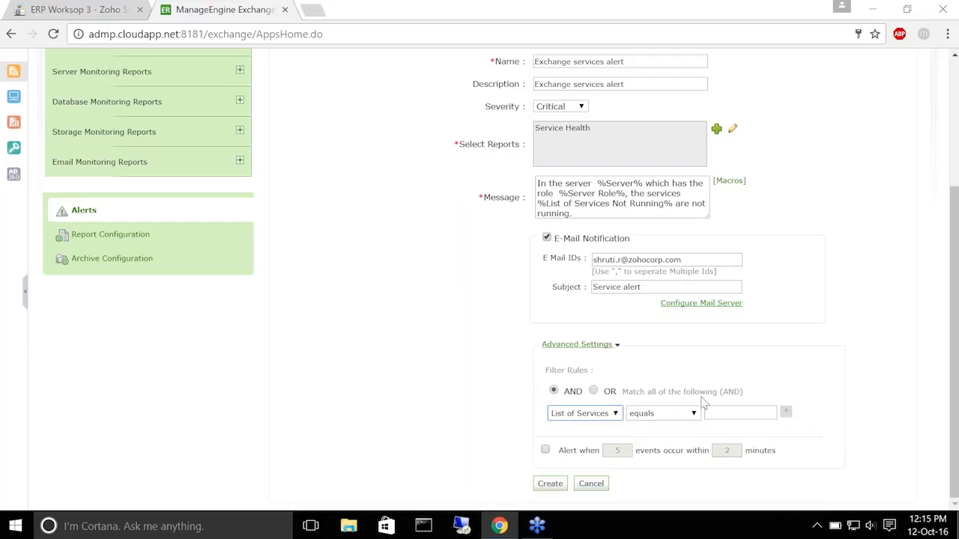
pyautogui.click(733, 416)
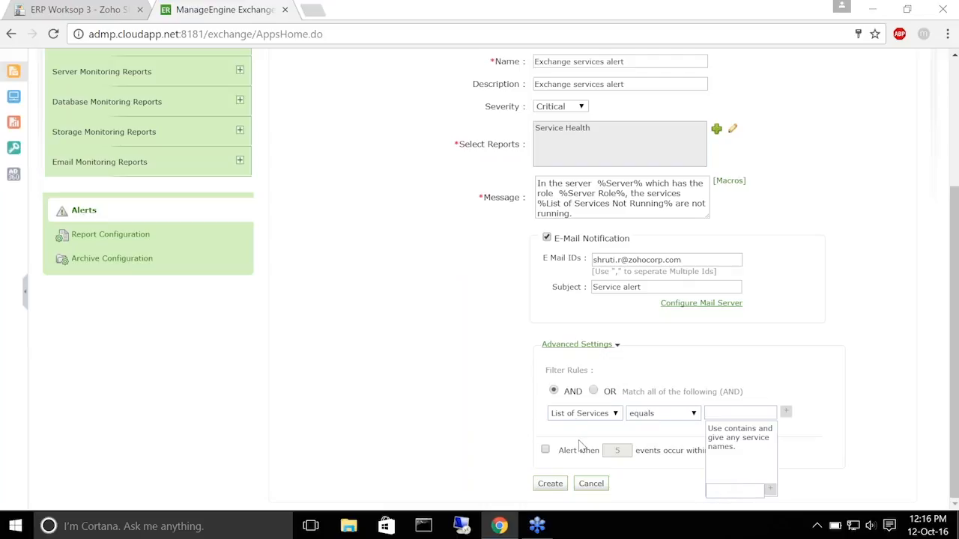
pyautogui.click(589, 415)
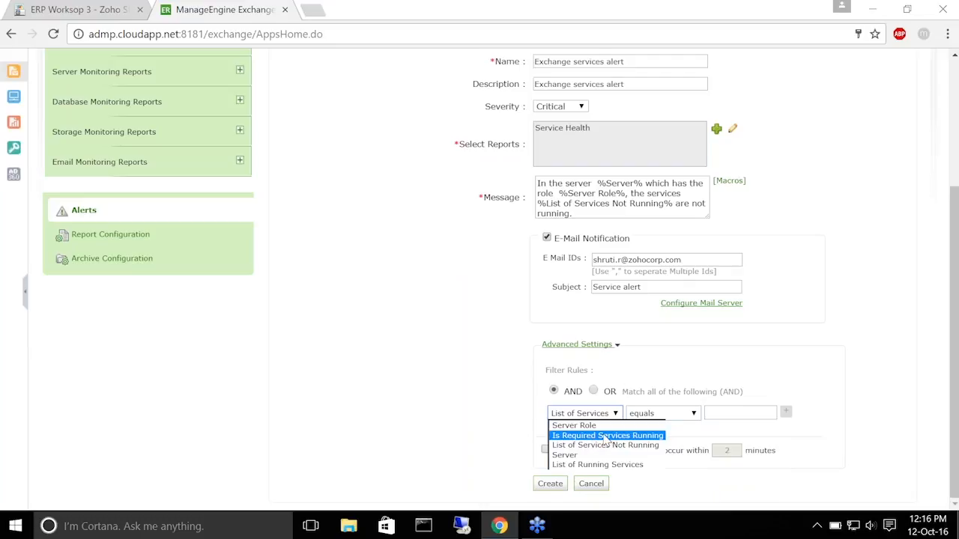
pyautogui.click(607, 436)
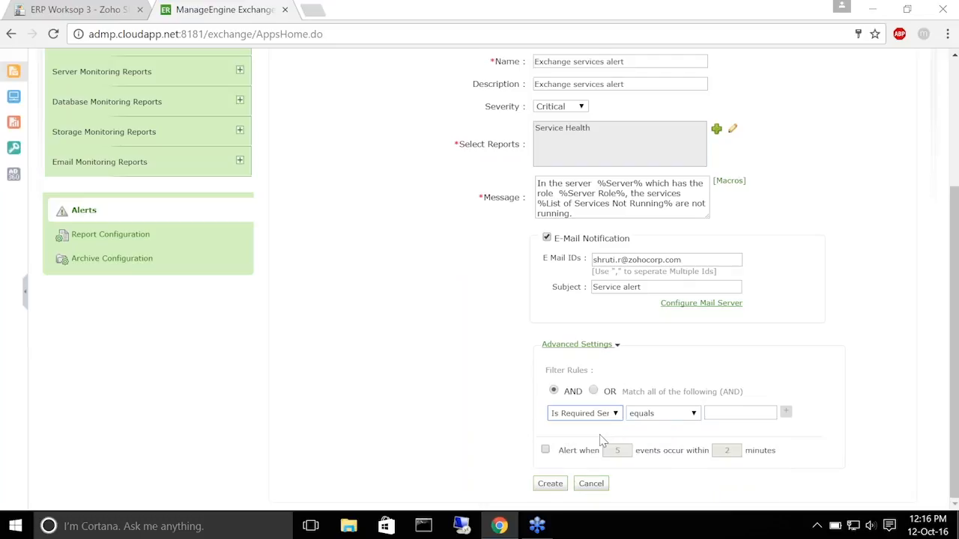
pyautogui.click(717, 415)
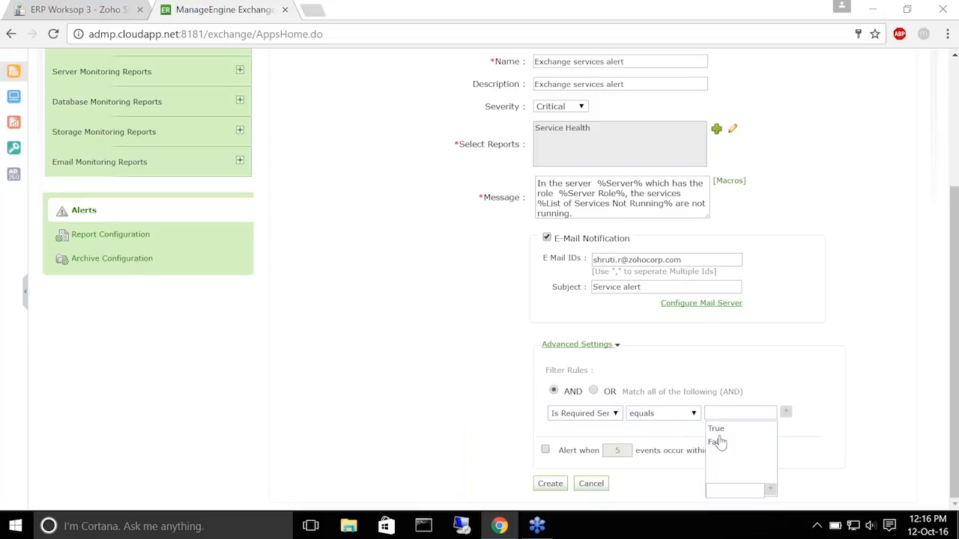
pyautogui.click(720, 446)
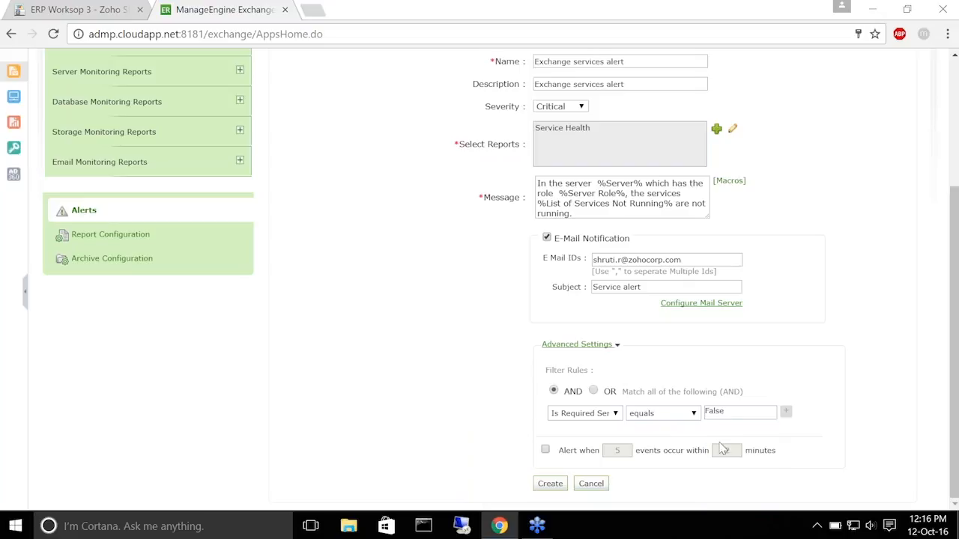
pyautogui.click(549, 483)
# Scroll to the top of the Available Alert Profiles list, then switch to the Zoho Show deck
pyautogui.scroll(1, 423, 137)
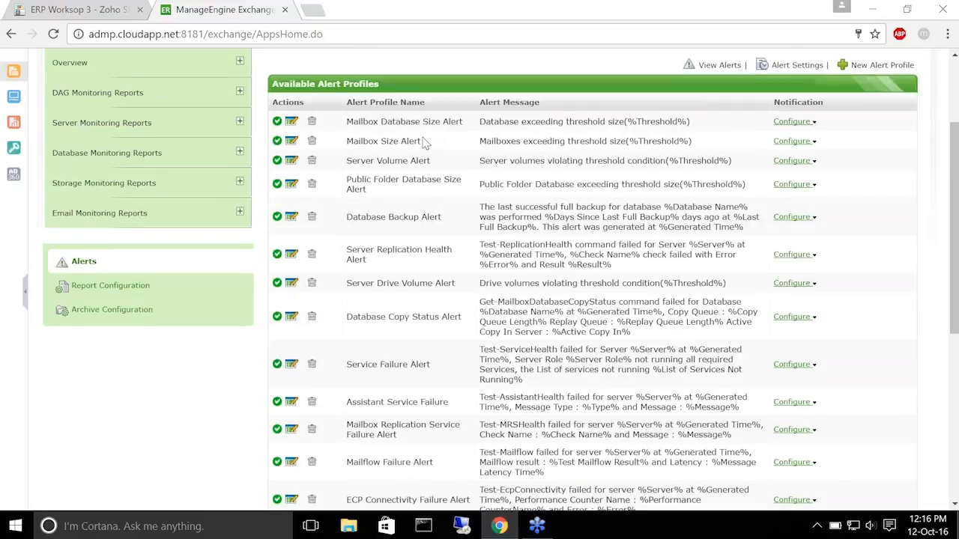
pyautogui.scroll(2, 424, 143)
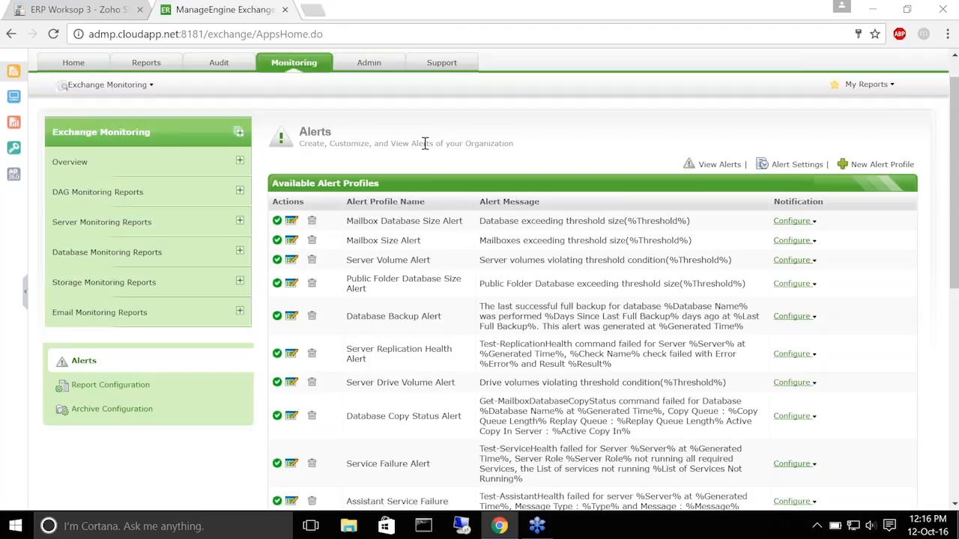
pyautogui.click(79, 9)
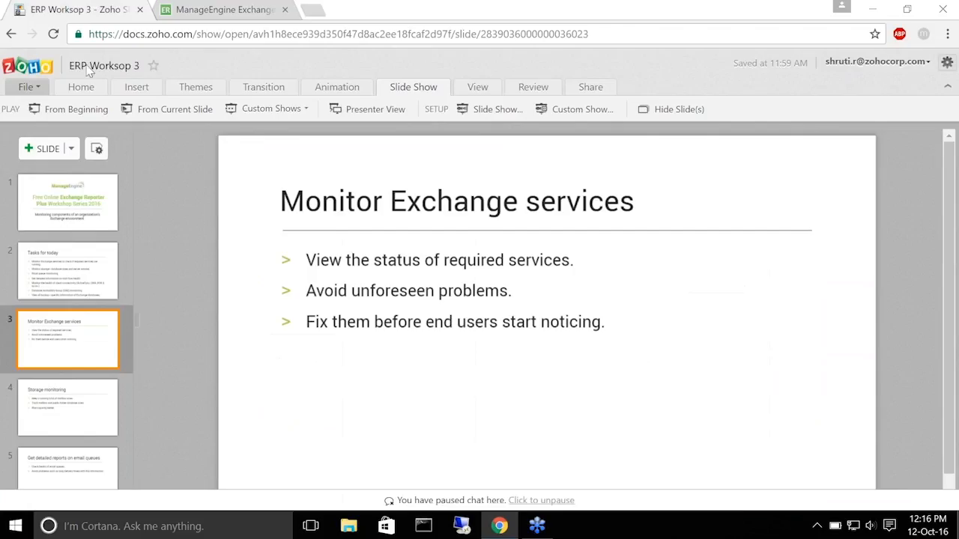
# Present from the current slide to the Storage monitoring slide, exit, and return to Exchange Reporter Plus
pyautogui.click(160, 105)
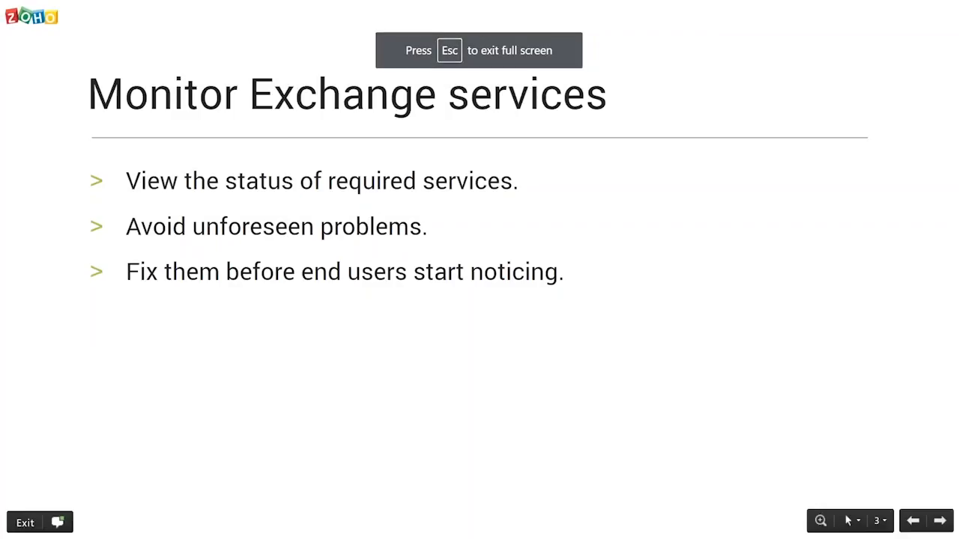
pyautogui.press('Right')
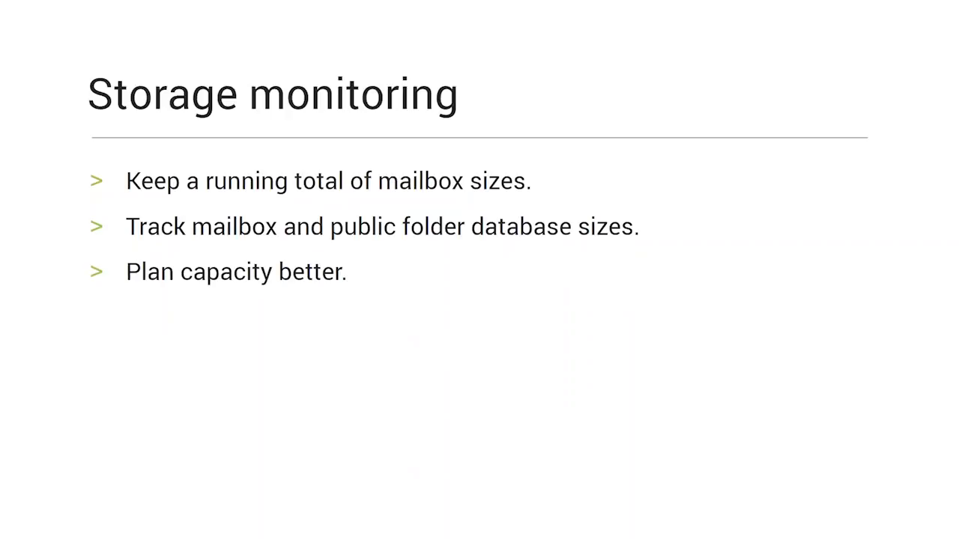
pyautogui.press('Escape')
pyautogui.click(196, 9)
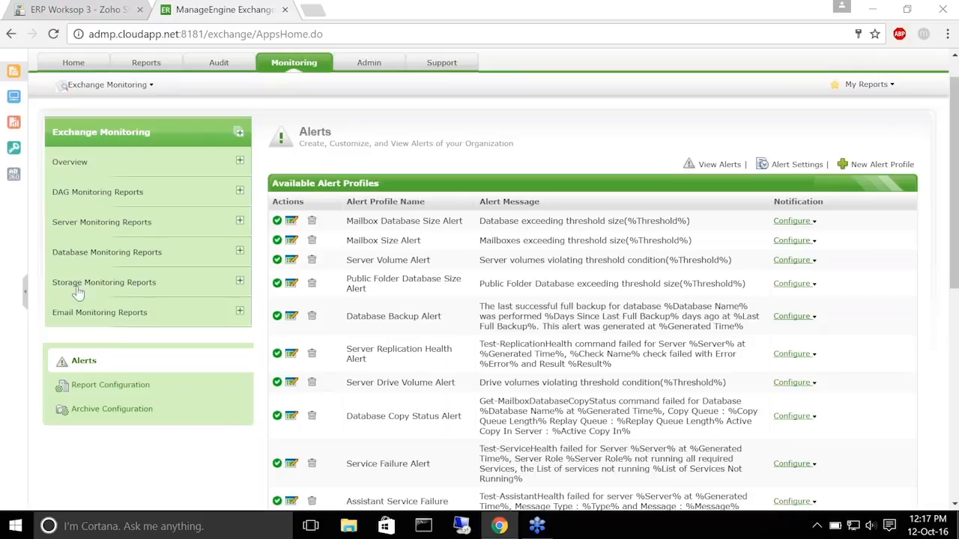
# Under Storage Monitoring Reports, view the Mailbox Size report, then the Mailbox Database Size report
pyautogui.click(141, 285)
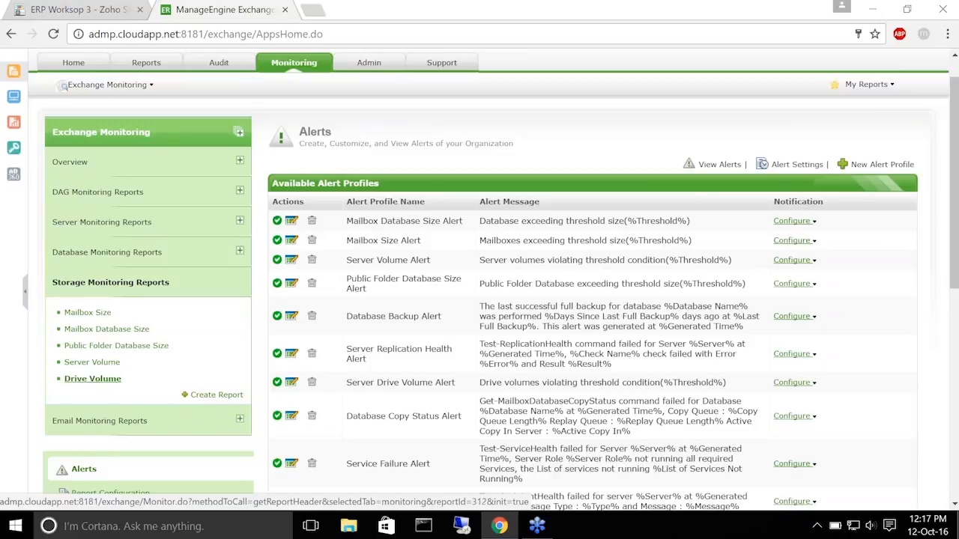
pyautogui.click(88, 314)
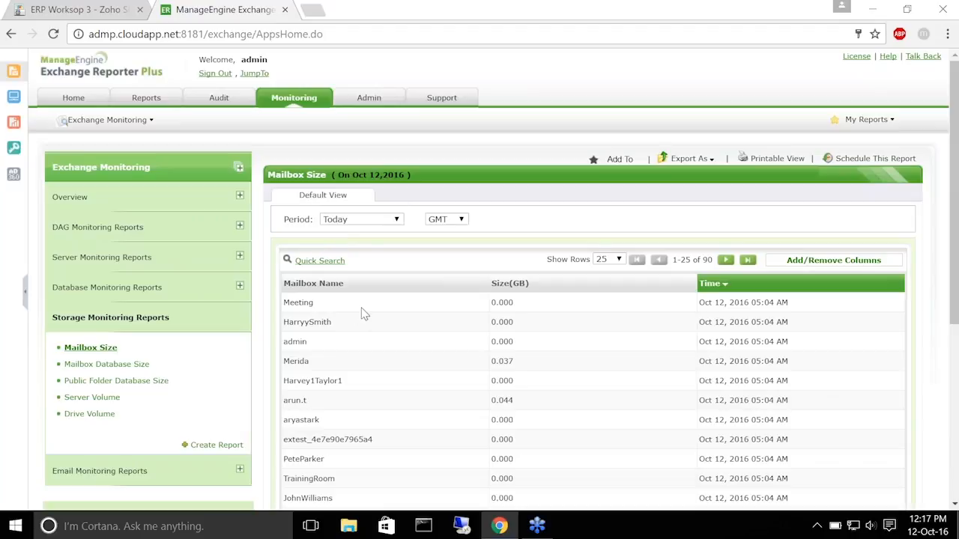
pyautogui.scroll(-1, 359, 315)
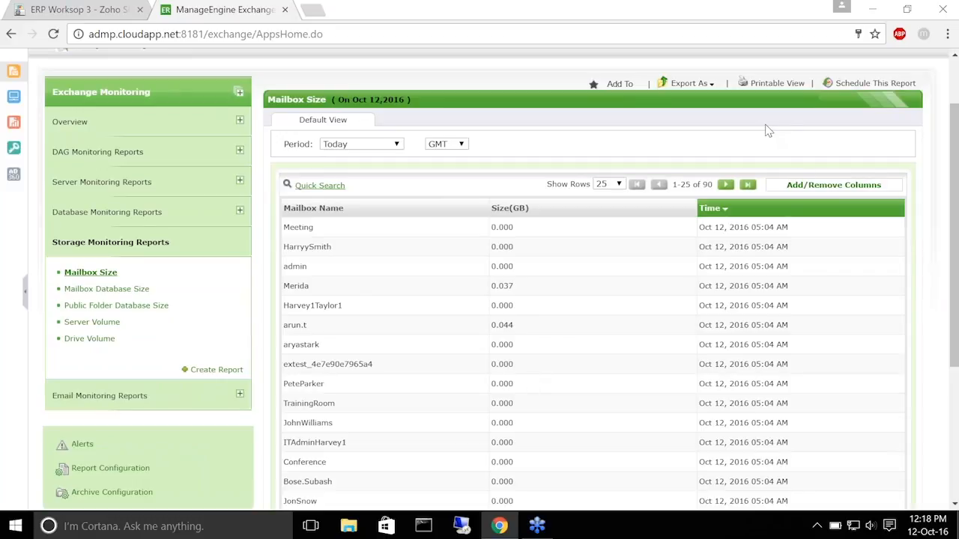
pyautogui.click(107, 288)
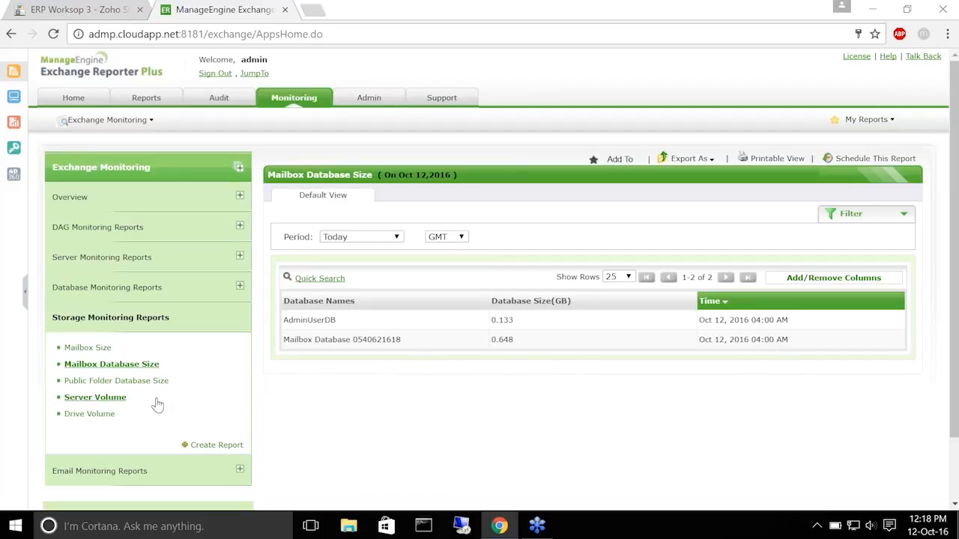
# View Public Folder Database Size, then Server Volume, highlighting ADMP-EX1's 126.656 GB total and 99.132 GB free
pyautogui.click(132, 381)
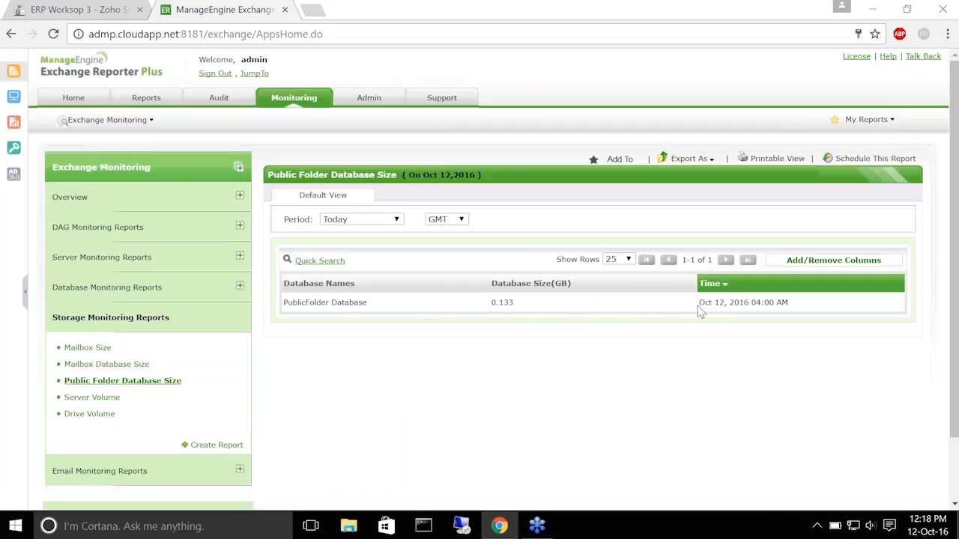
pyautogui.click(71, 397)
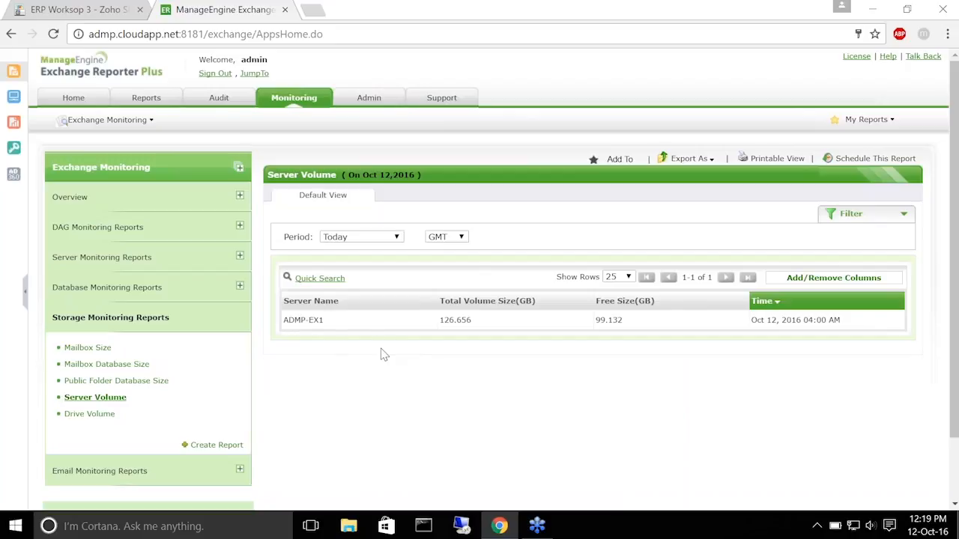
pyautogui.moveTo(440, 321); pyautogui.dragTo(492, 322)
pyautogui.moveTo(597, 321); pyautogui.dragTo(640, 320)
pyautogui.moveTo(750, 319); pyautogui.dragTo(890, 335)
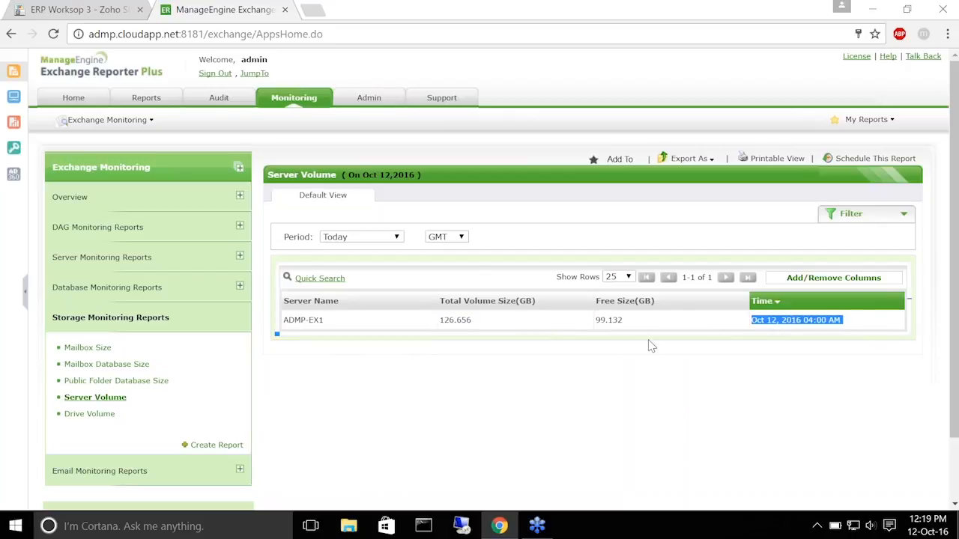
pyautogui.click(604, 358)
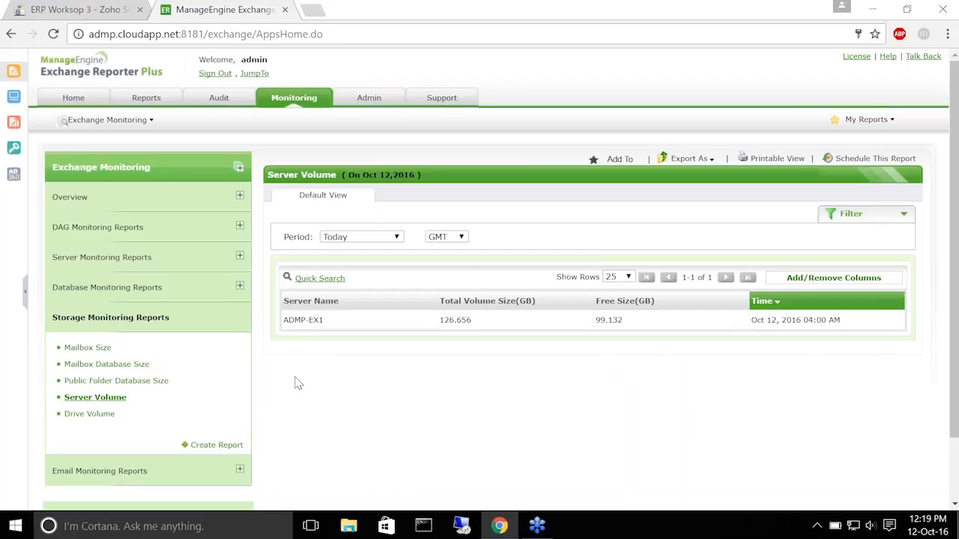
# Open the Drive Volume report for drive C: and view its Export As formats
pyautogui.click(92, 413)
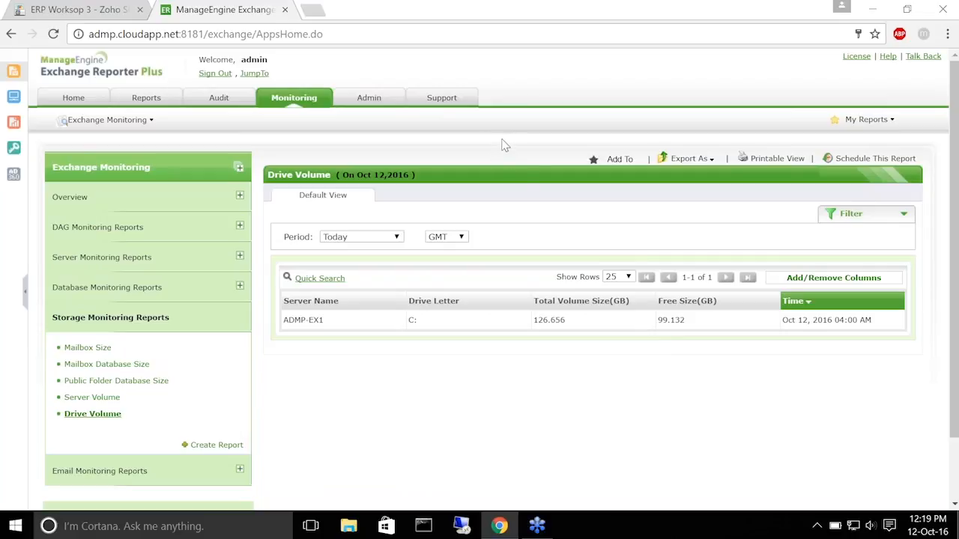
pyautogui.click(689, 158)
pyautogui.click(619, 159)
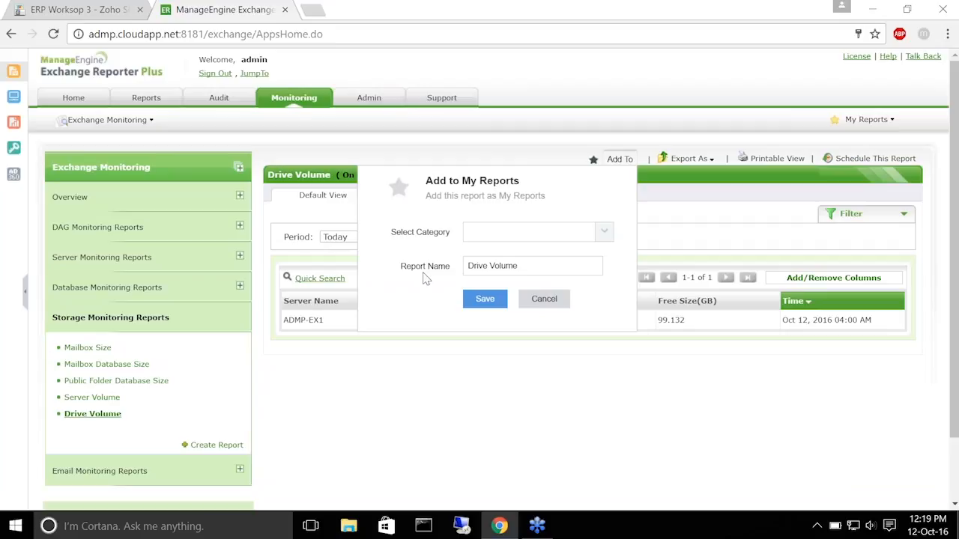
pyautogui.click(496, 301)
pyautogui.click(426, 318)
pyautogui.click(604, 234)
pyautogui.click(603, 233)
pyautogui.click(549, 302)
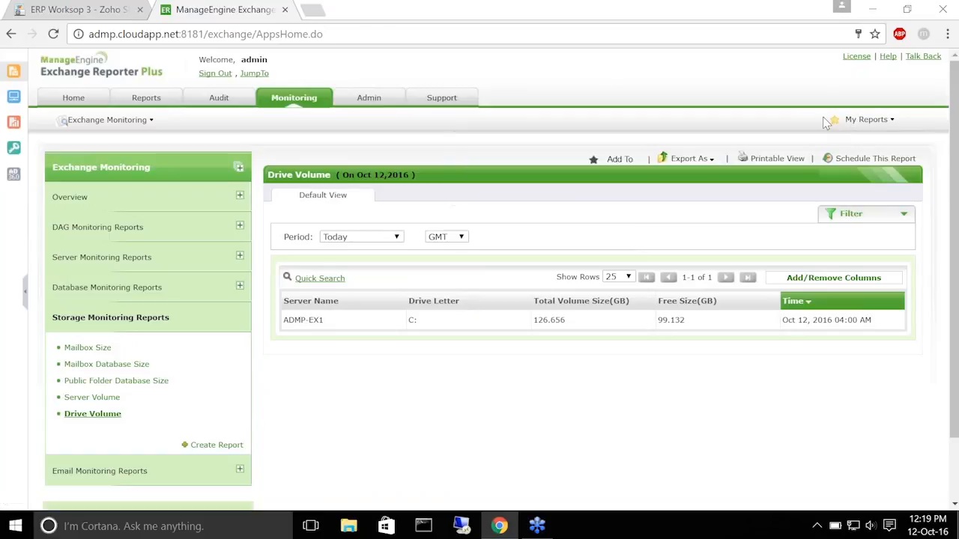
pyautogui.click(872, 119)
pyautogui.moveTo(690, 158)
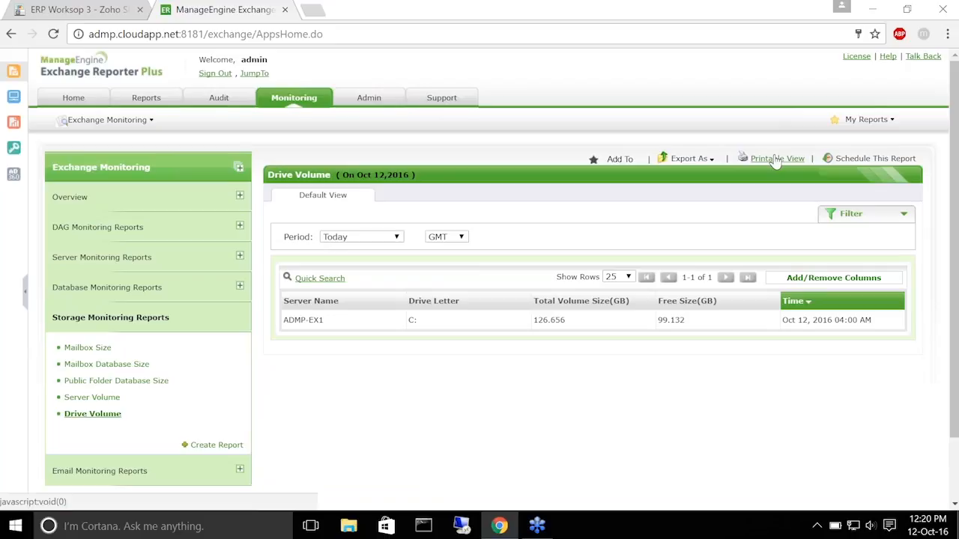
# Review the Drive Volume schedule options (daily, PDF, e-mail report) and cancel without saving
pyautogui.click(843, 161)
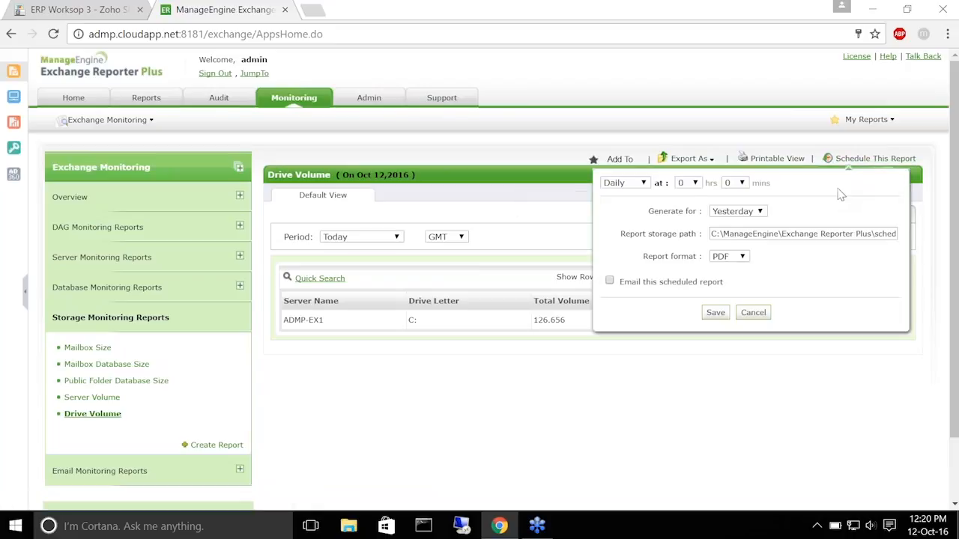
pyautogui.click(642, 185)
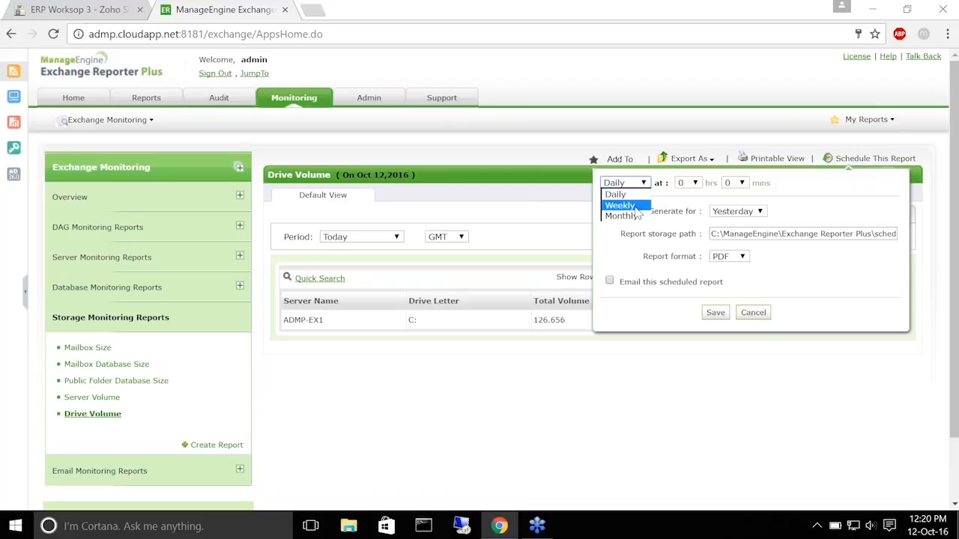
pyautogui.click(633, 196)
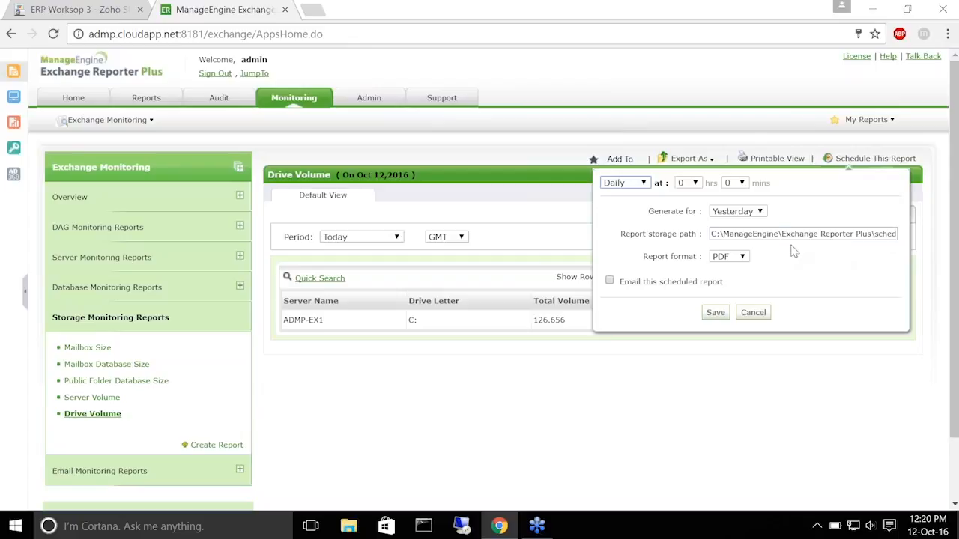
pyautogui.click(741, 258)
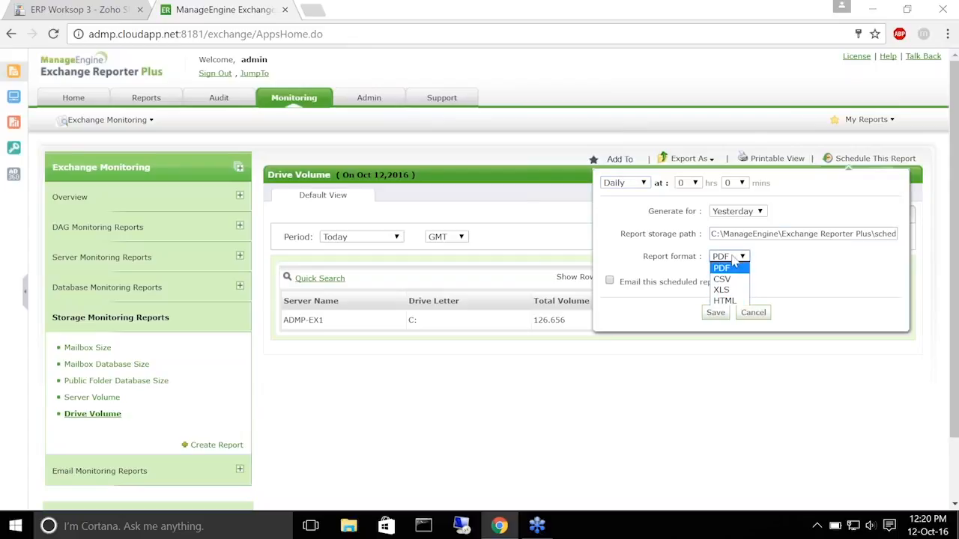
pyautogui.click(731, 270)
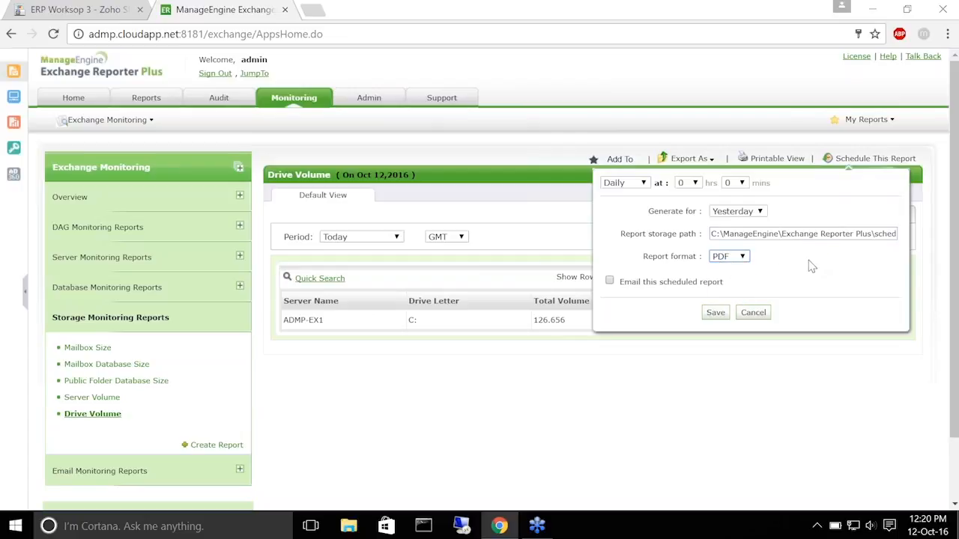
pyautogui.click(609, 282)
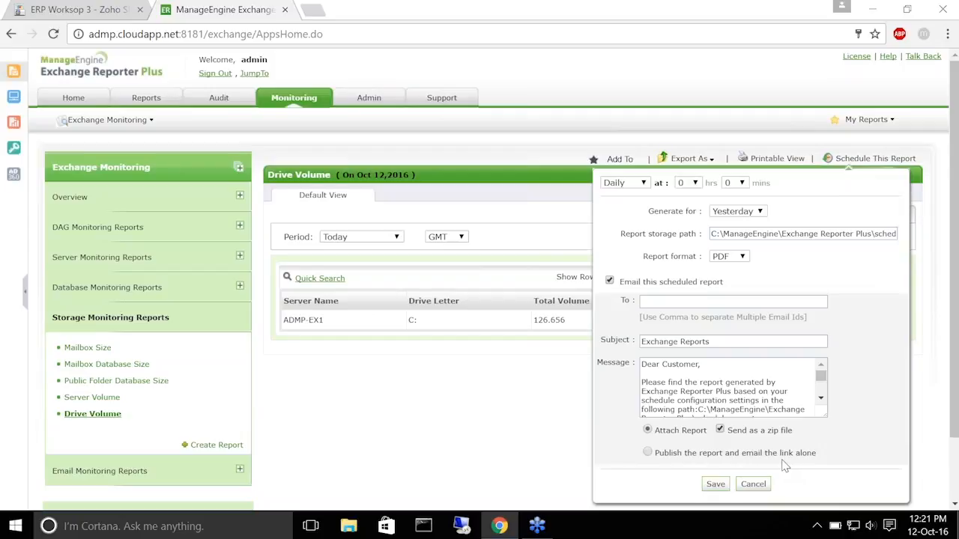
pyautogui.click(764, 485)
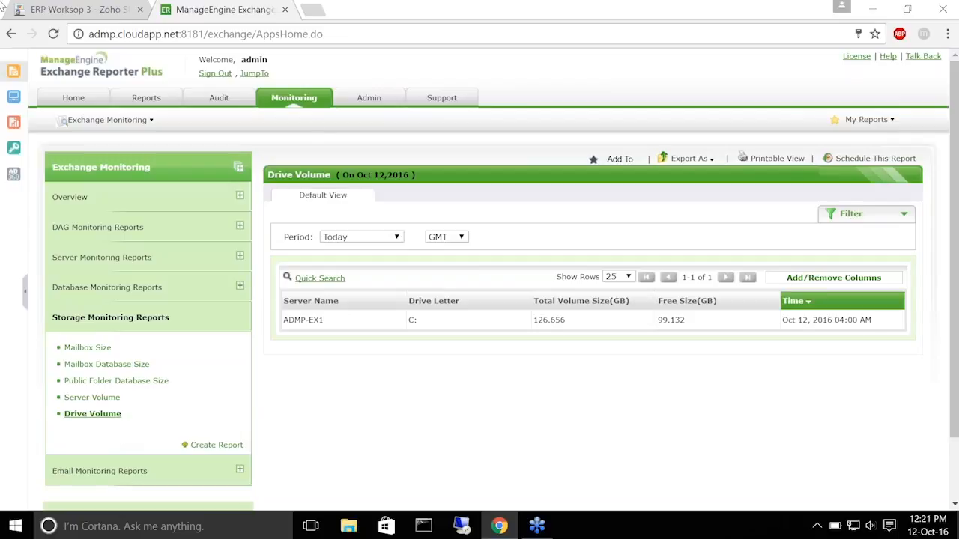
# Run the Zoho Show slideshow from the current slide to the email queues slide
pyautogui.click(75, 9)
pyautogui.click(146, 105)
pyautogui.click(205, 275)
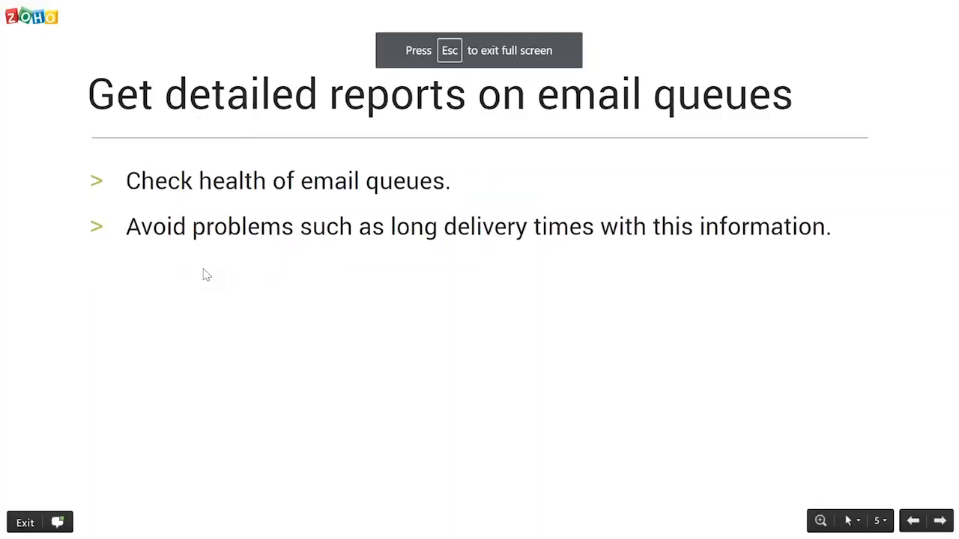
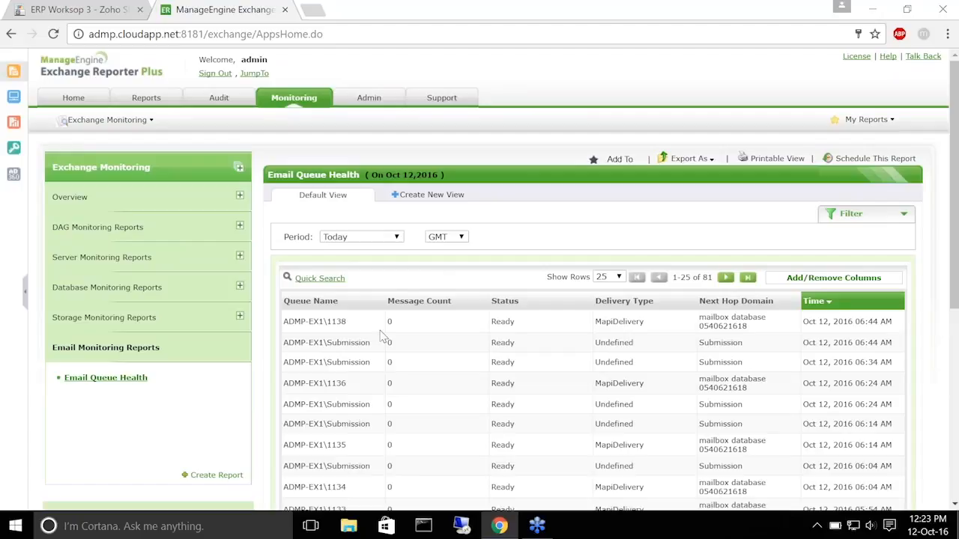
# Scroll through today's Email Queue Health report, then go back to the ERP Worksop 3 deck
pyautogui.scroll(-2, 341, 359)
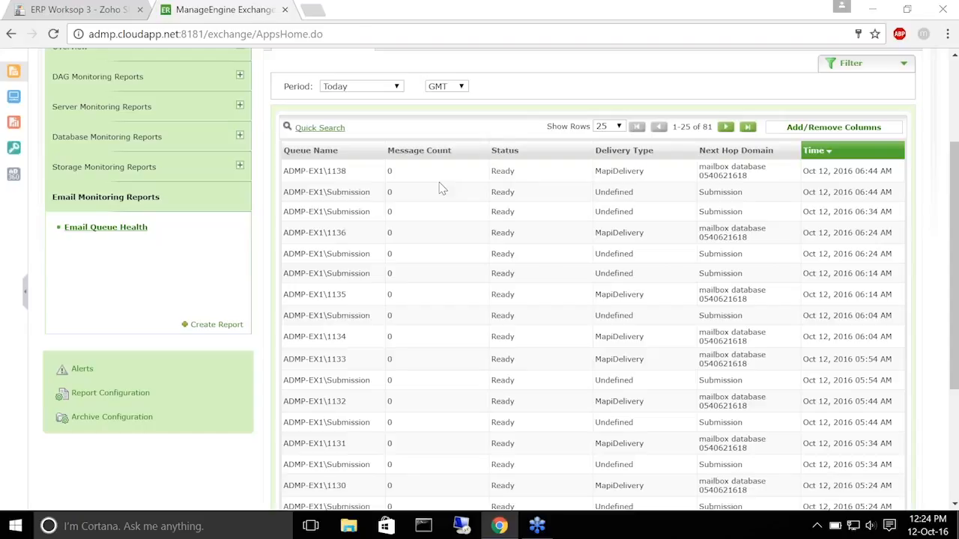
pyautogui.scroll(3, 440, 183)
pyautogui.click(91, 7)
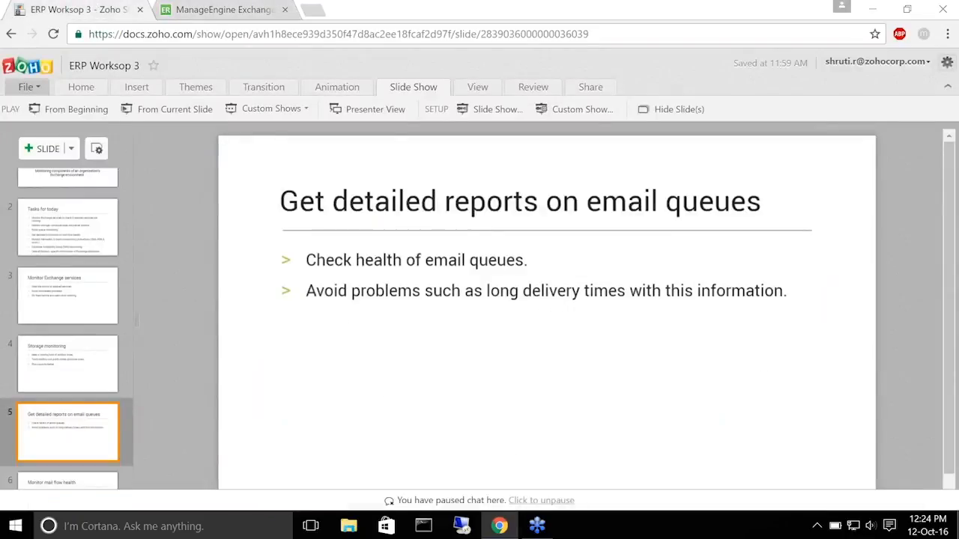
# Present the deck from slide 5 on to slide 6, 'Monitor mail flow health', then exit the slideshow
pyautogui.click(187, 109)
pyautogui.press('Right')
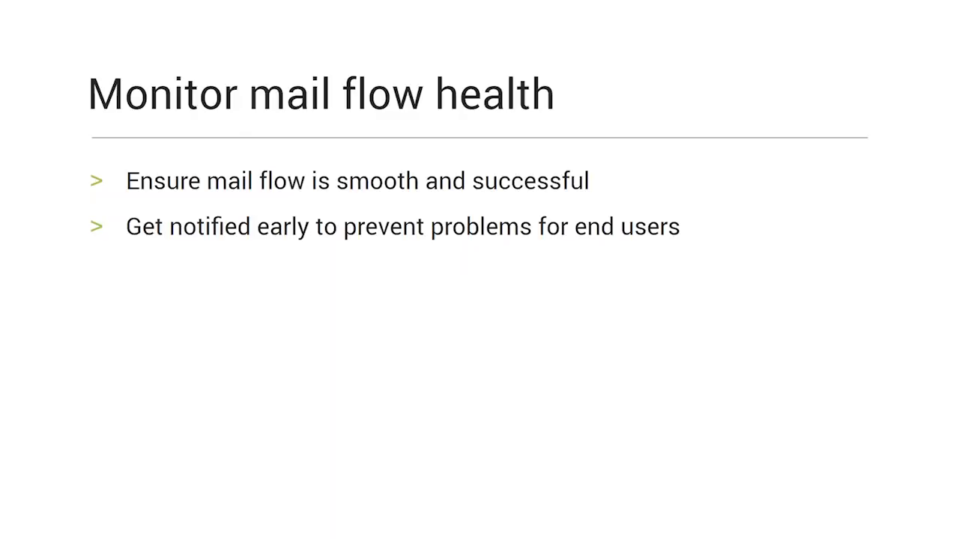
pyautogui.press('Escape')
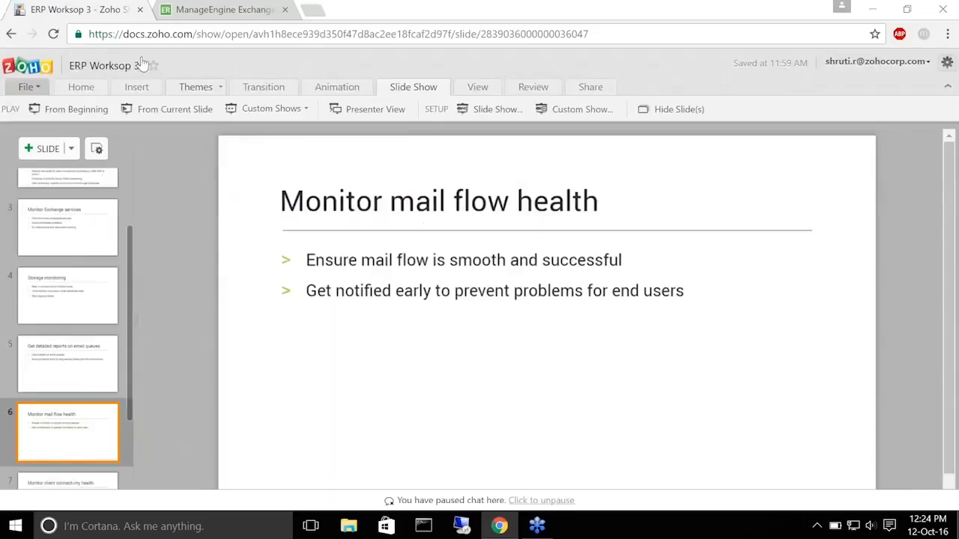
# Open today's Mailflow Health report under Server Monitoring Reports and scroll through it
pyautogui.click(216, 9)
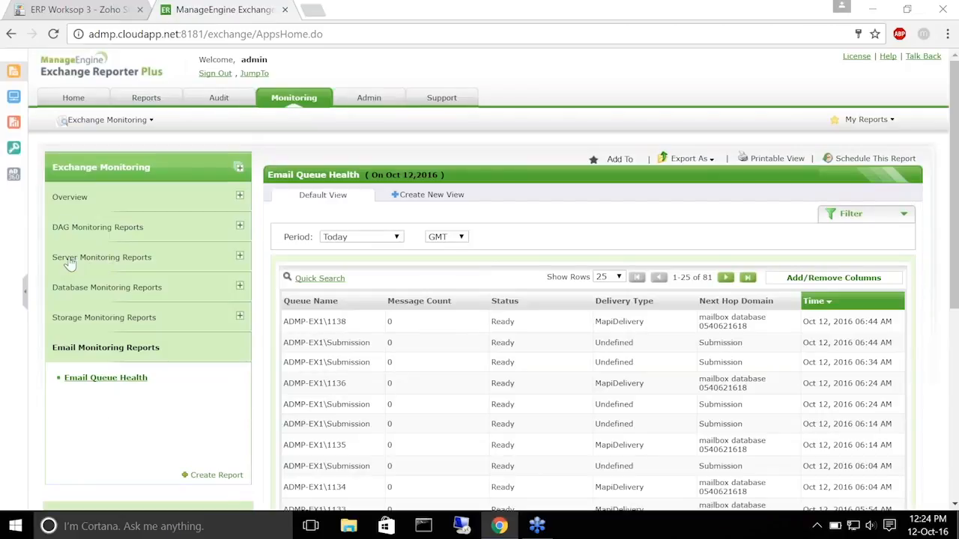
pyautogui.click(133, 258)
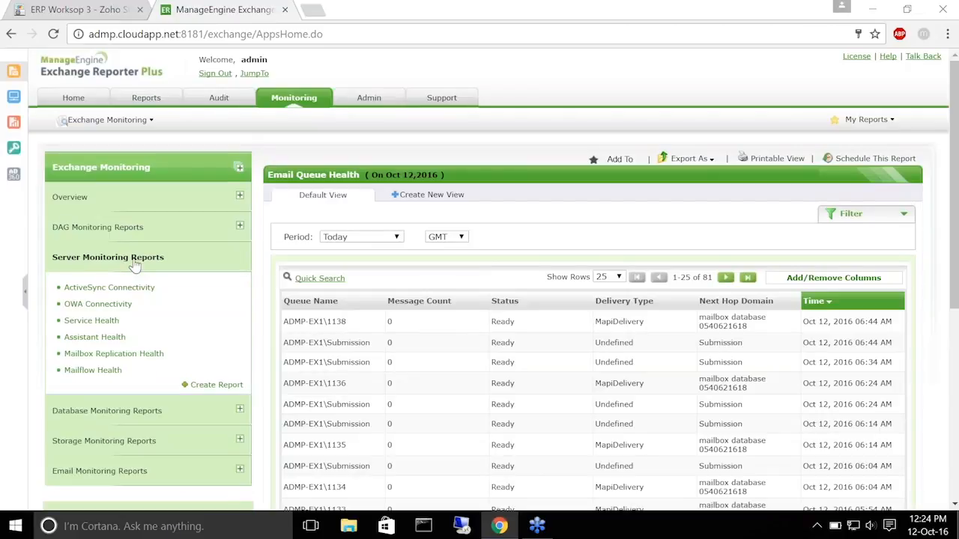
pyautogui.click(102, 372)
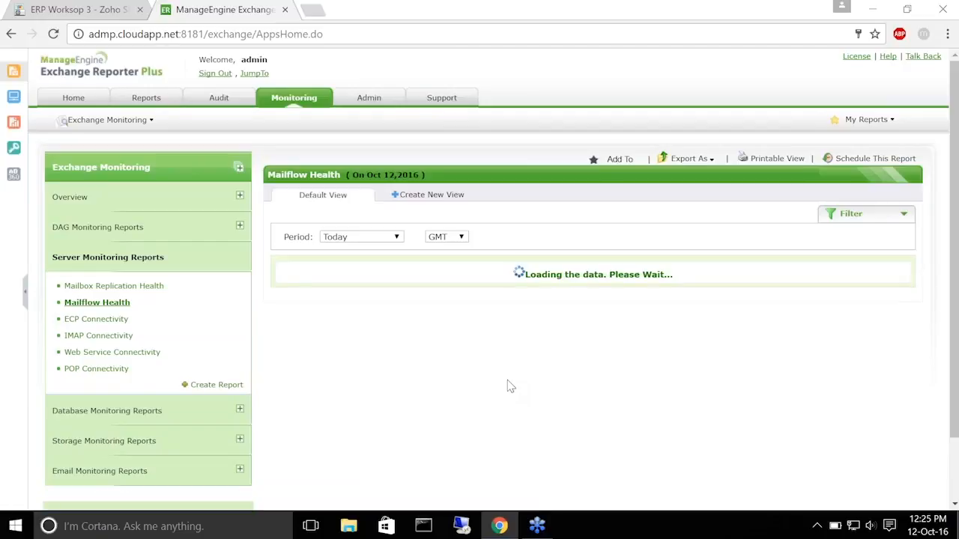
pyautogui.scroll(-2, 418, 364)
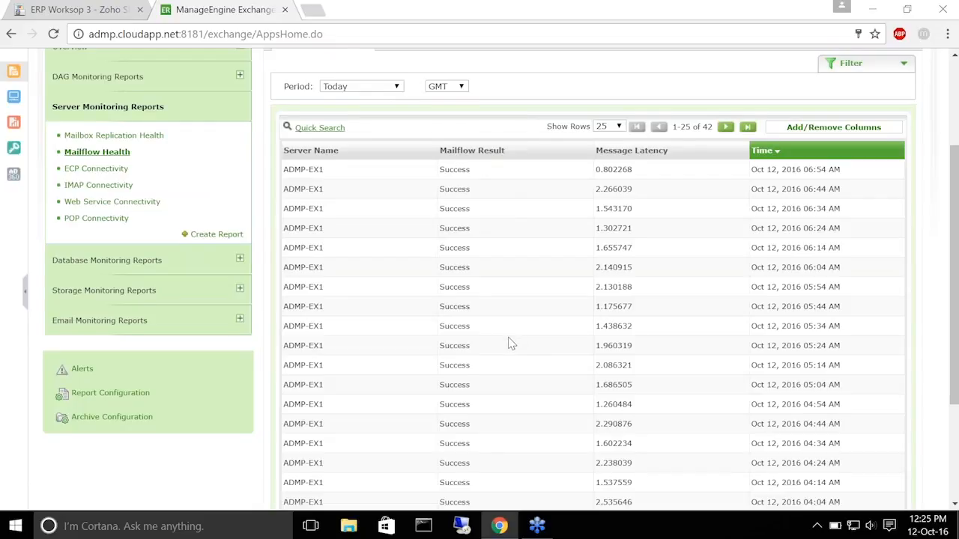
pyautogui.scroll(2, 508, 343)
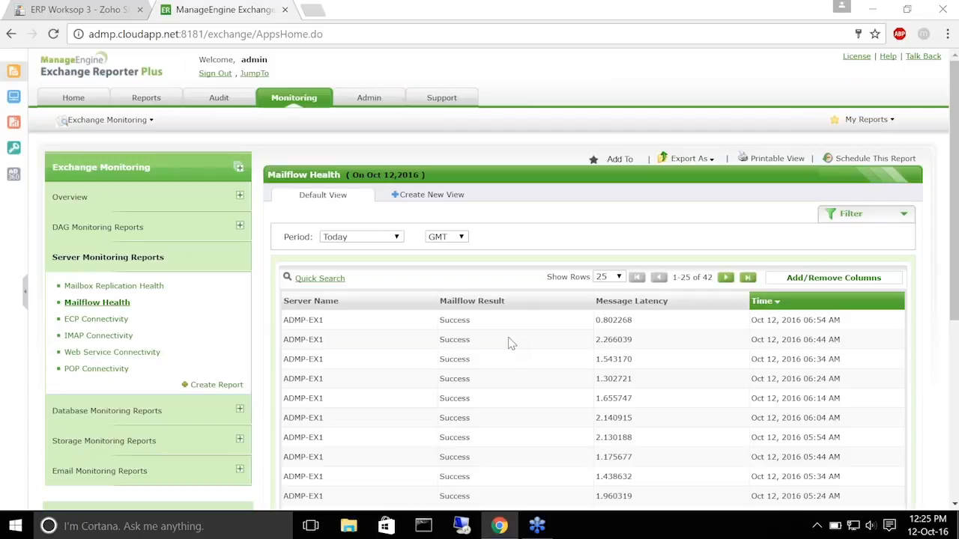
# Present the deck from the current slide to slide 7, 'Monitor client connectivity health'
pyautogui.click(30, 9)
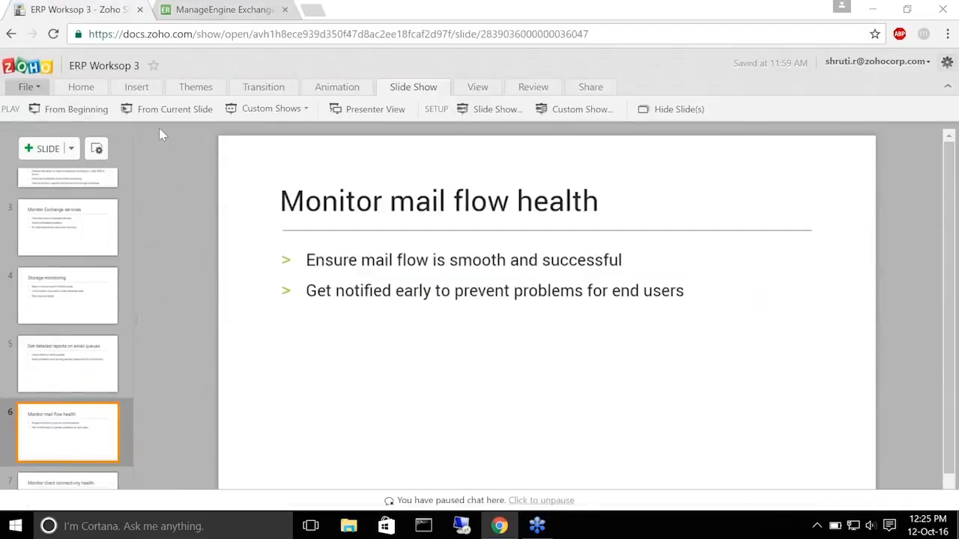
pyautogui.click(167, 109)
pyautogui.press('Right')
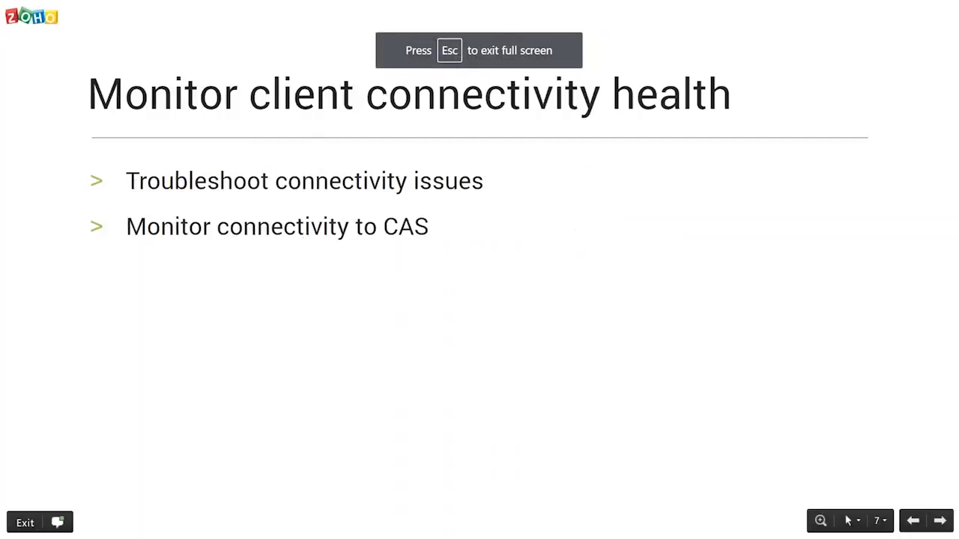
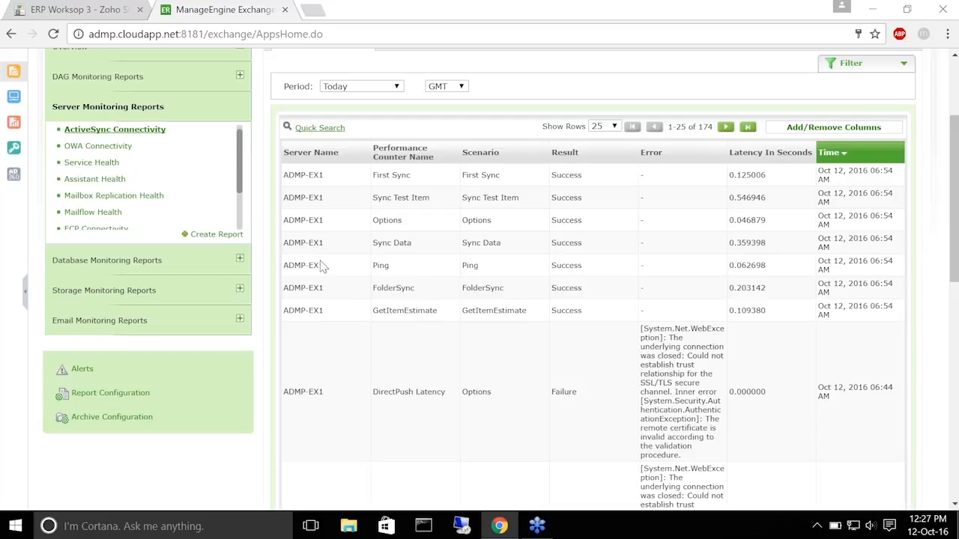
# Return to the top of today's ActiveSync Connectivity report for ADMP-EX1, then move to OWA Connectivity
pyautogui.scroll(2, 352, 310)
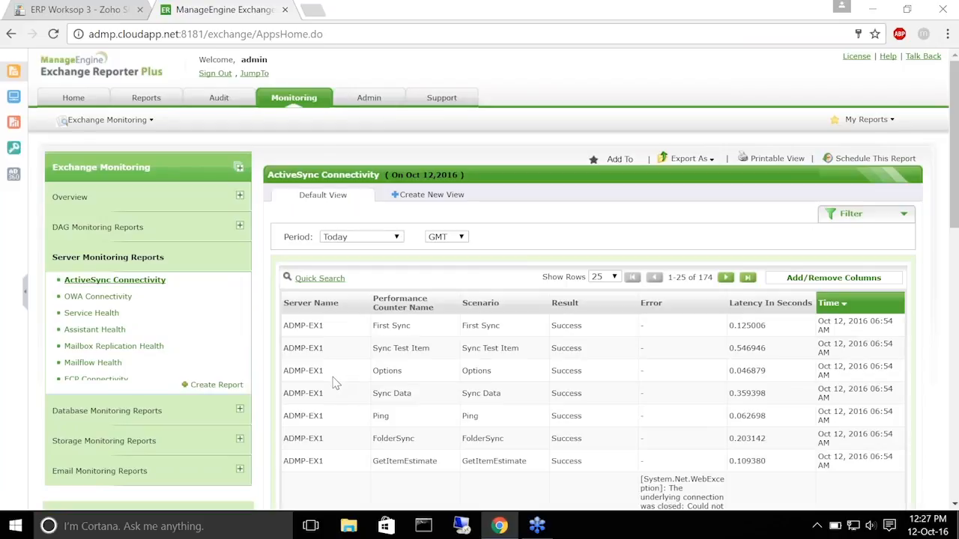
pyautogui.click(103, 296)
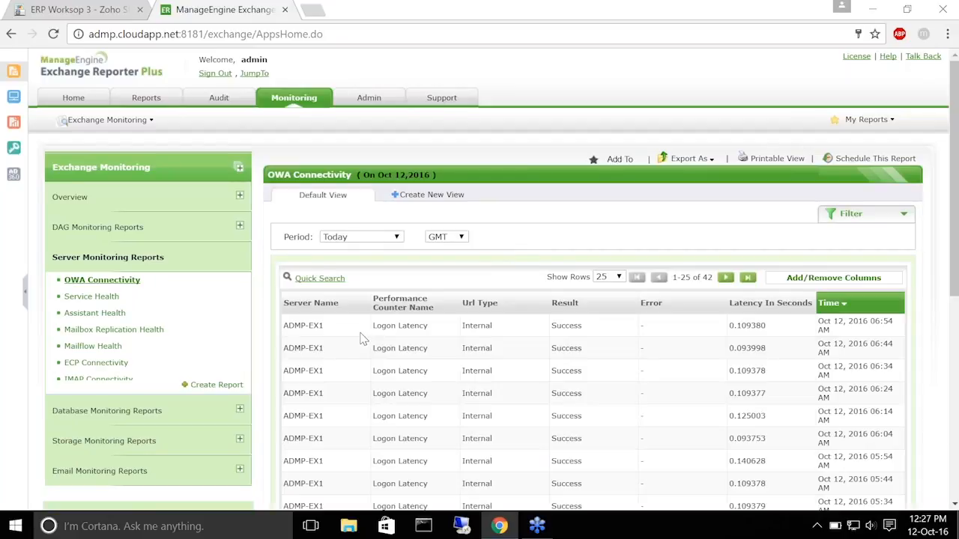
# Scroll through the OWA Connectivity report's 42 successful Logon Latency entries (0.09–0.25 s)
pyautogui.scroll(-3, 360, 340)
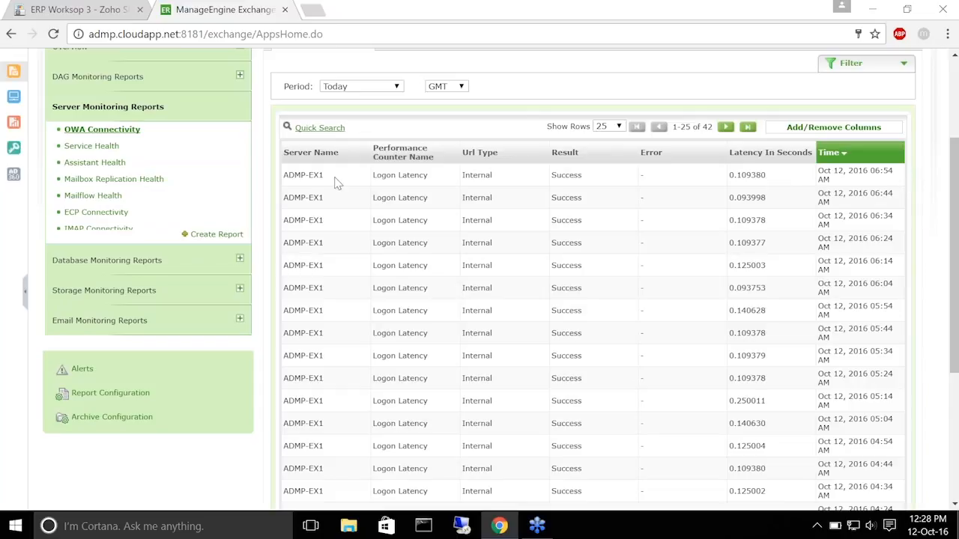
pyautogui.scroll(-1, 154, 163)
pyautogui.scroll(-1, 152, 205)
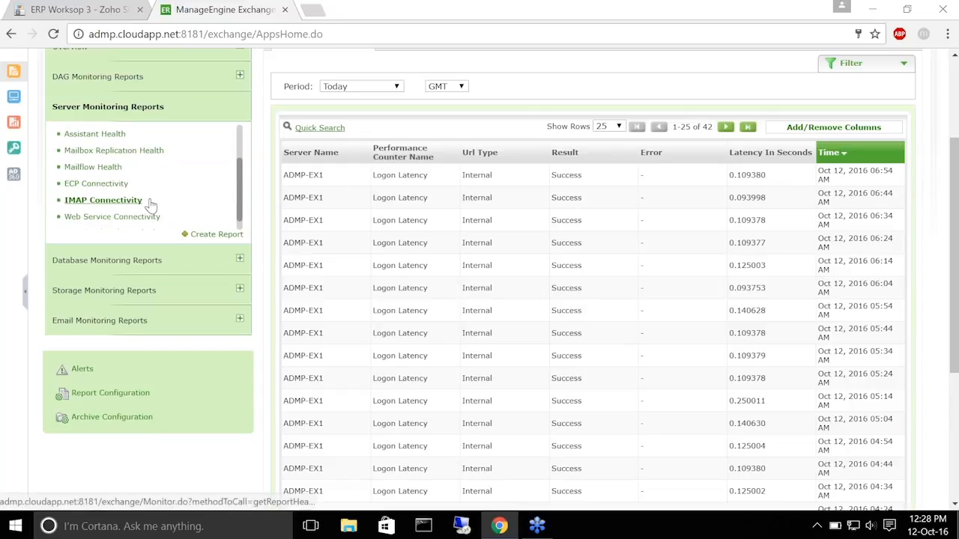
pyautogui.scroll(-1, 156, 169)
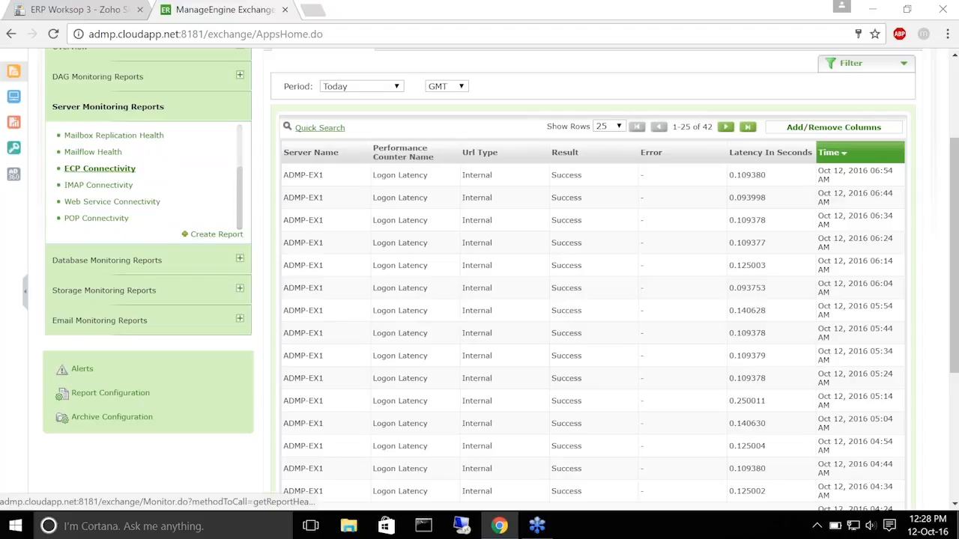
# Open IMAP Connectivity and highlight its first failure: service MSExchangeIMAP4 not running
pyautogui.click(121, 192)
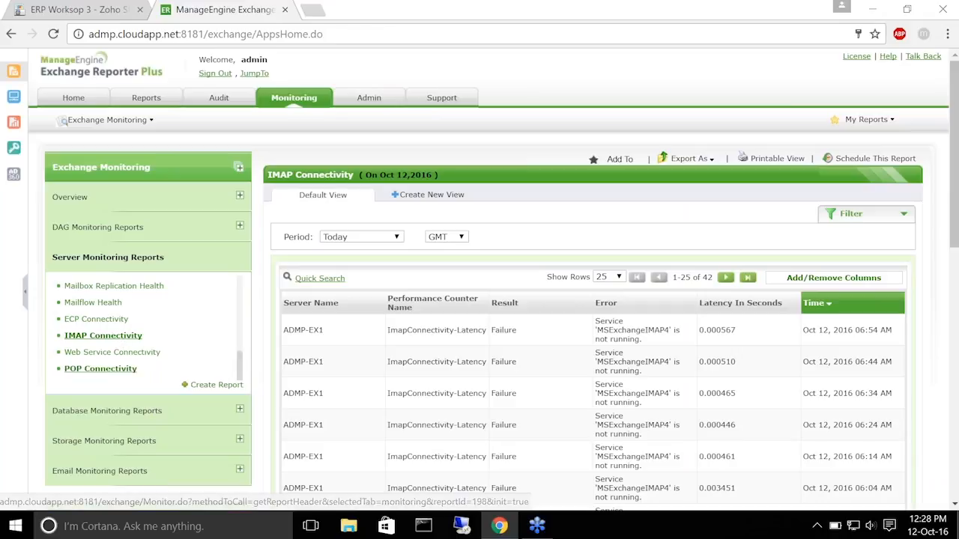
pyautogui.scroll(-2, 570, 364)
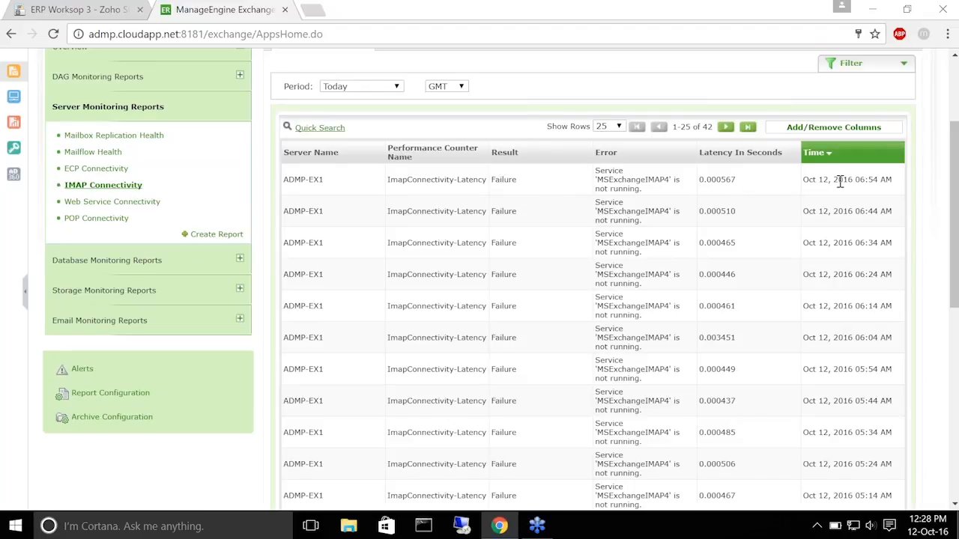
pyautogui.moveTo(289, 180); pyautogui.dragTo(891, 180)
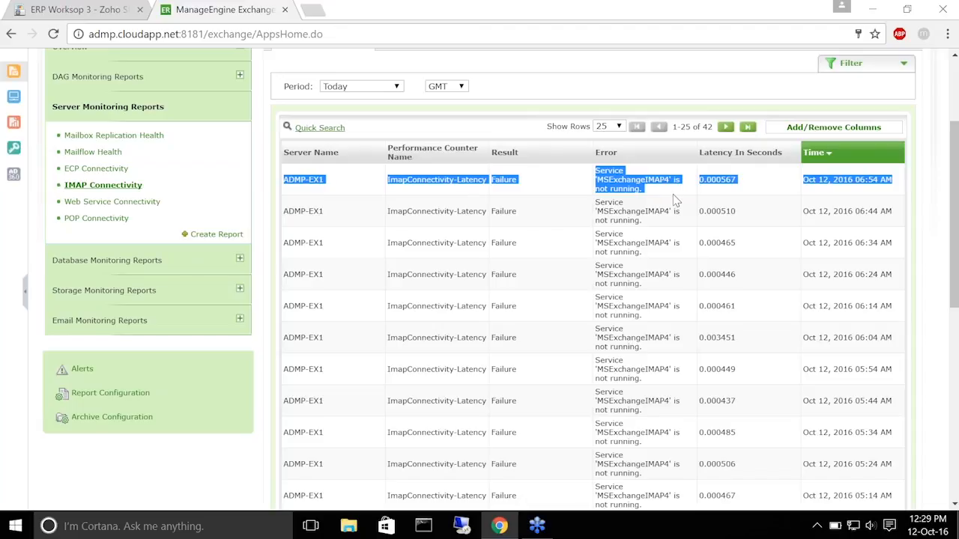
pyautogui.click(558, 215)
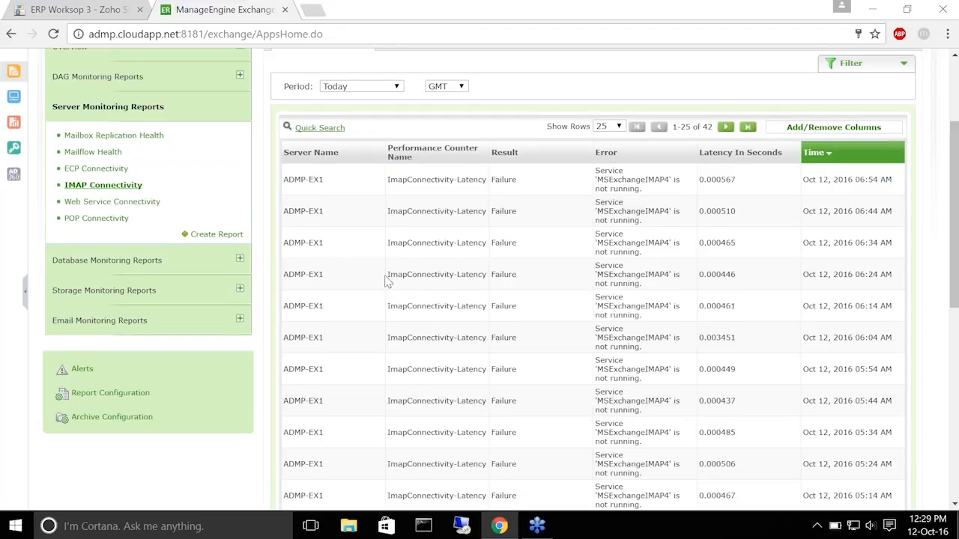
pyautogui.scroll(2, 386, 281)
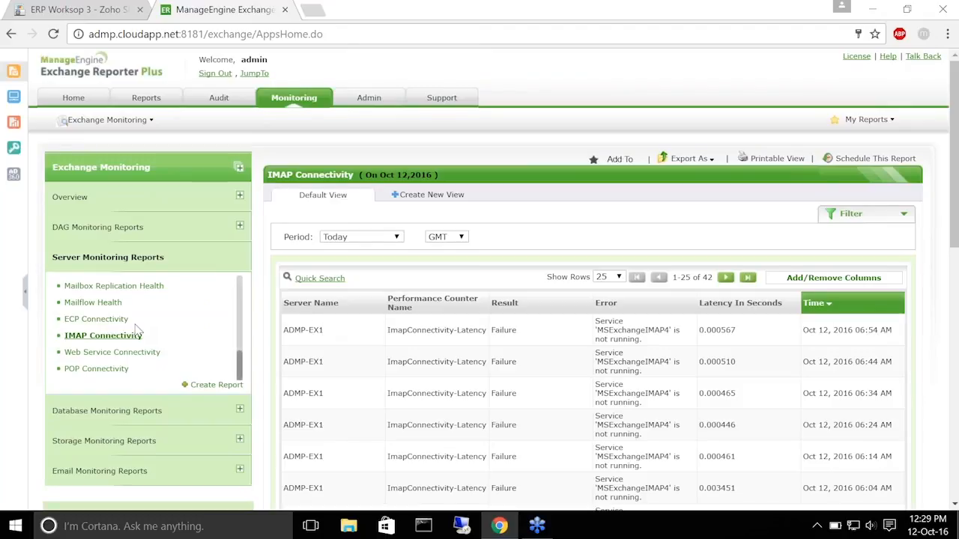
pyautogui.click(135, 358)
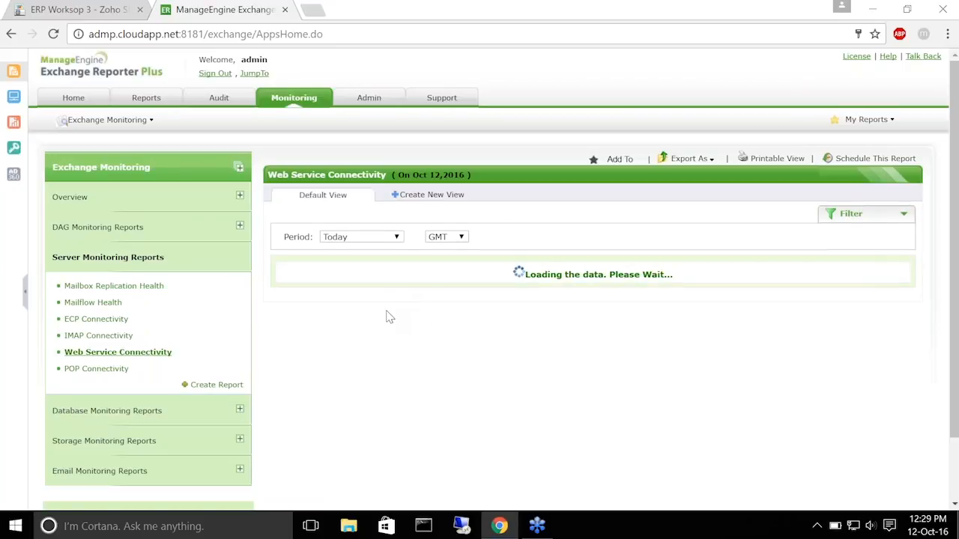
# Scroll the Web Service Connectivity table to its CreateItem Latency failures from an invalid remote certificate
pyautogui.scroll(-2, 266, 164)
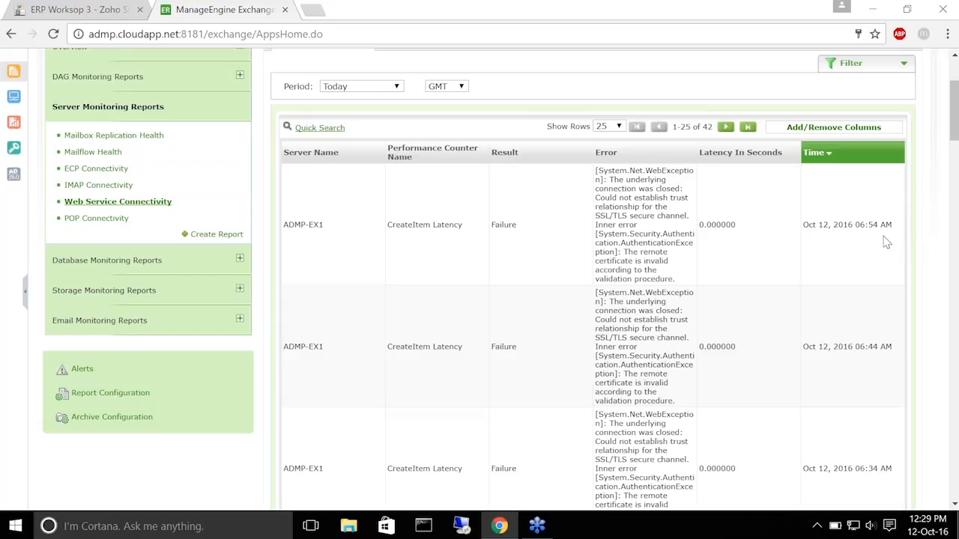
pyautogui.scroll(1, 142, 168)
pyautogui.scroll(-1, 143, 168)
# Open ECP Connectivity and scroll through its 42 Logon Latency failures for ADMP-EX1
pyautogui.click(101, 169)
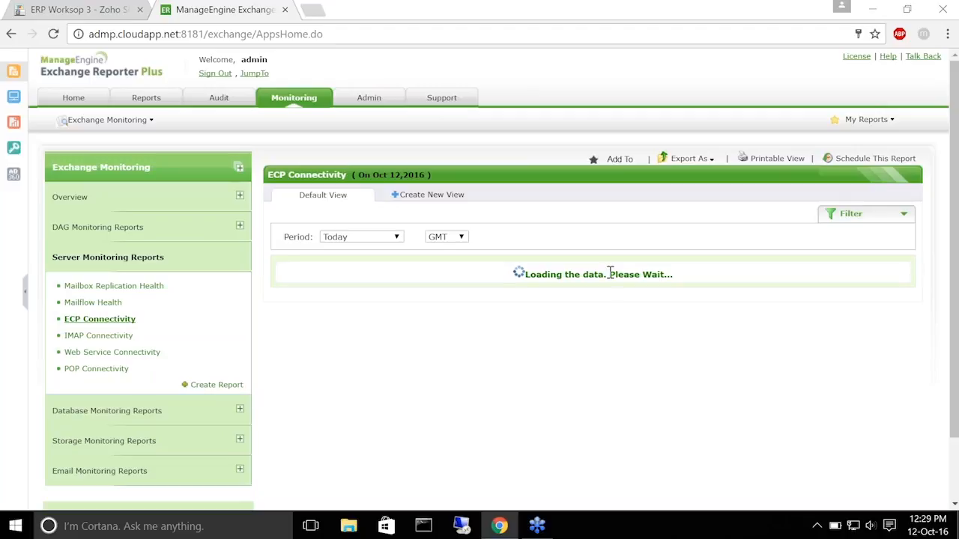
pyautogui.scroll(-2, 317, 349)
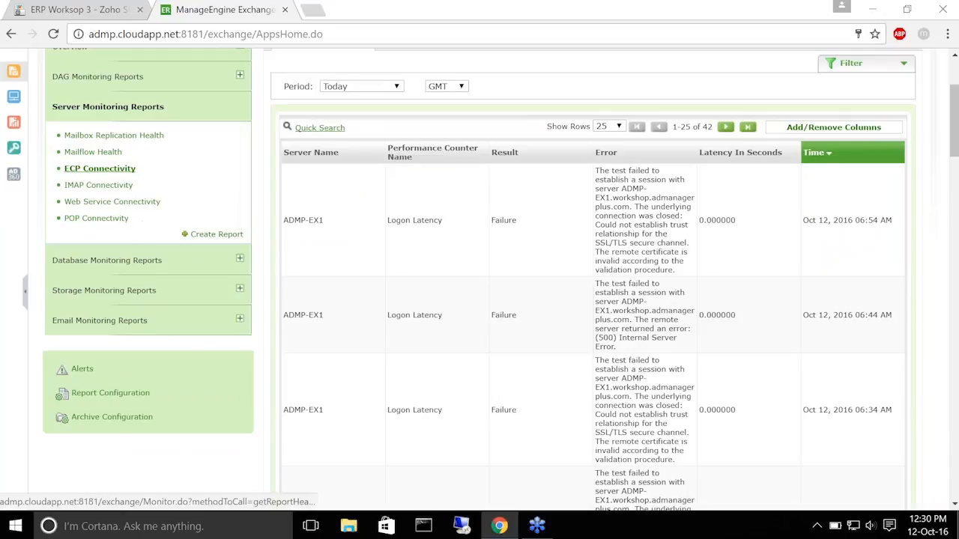
pyautogui.scroll(1, 138, 218)
pyautogui.scroll(1, 137, 219)
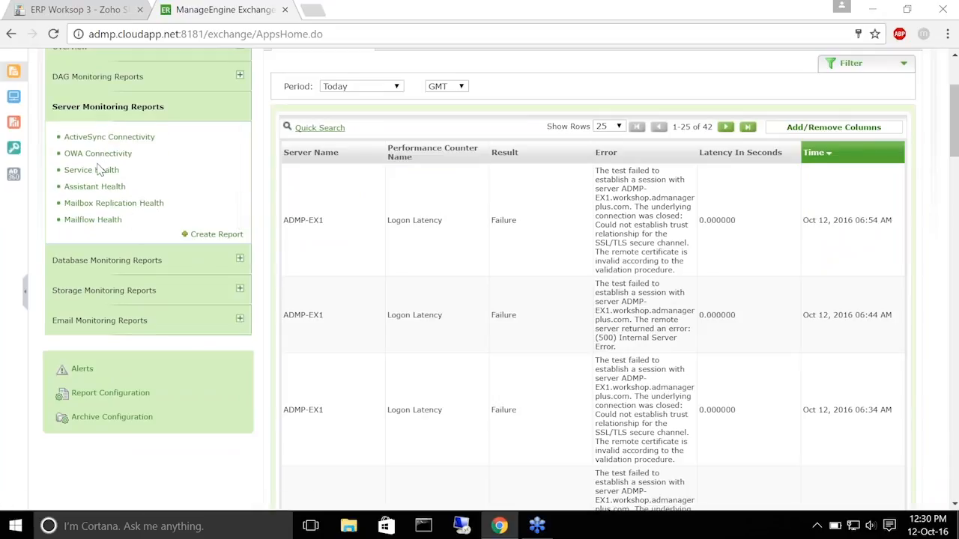
pyautogui.scroll(-1, 98, 167)
pyautogui.scroll(-3, 98, 170)
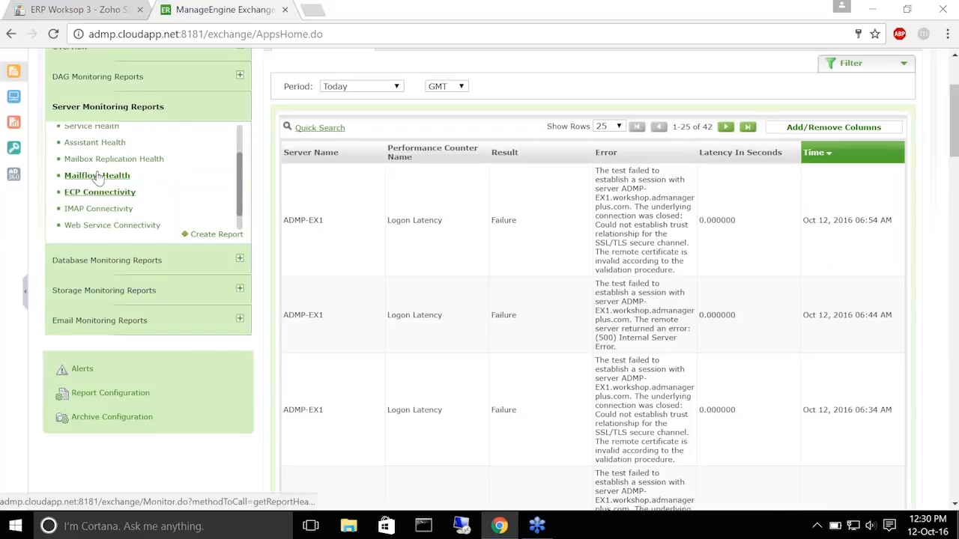
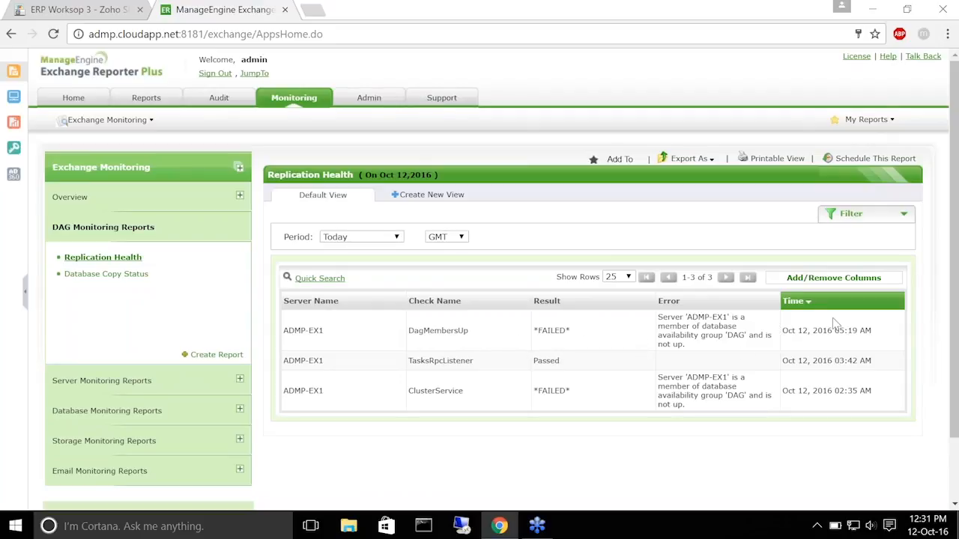
# Highlight the passed TasksRpcListener row, then open the Database Copy Status report showing no data today
pyautogui.moveTo(284, 362); pyautogui.dragTo(887, 362)
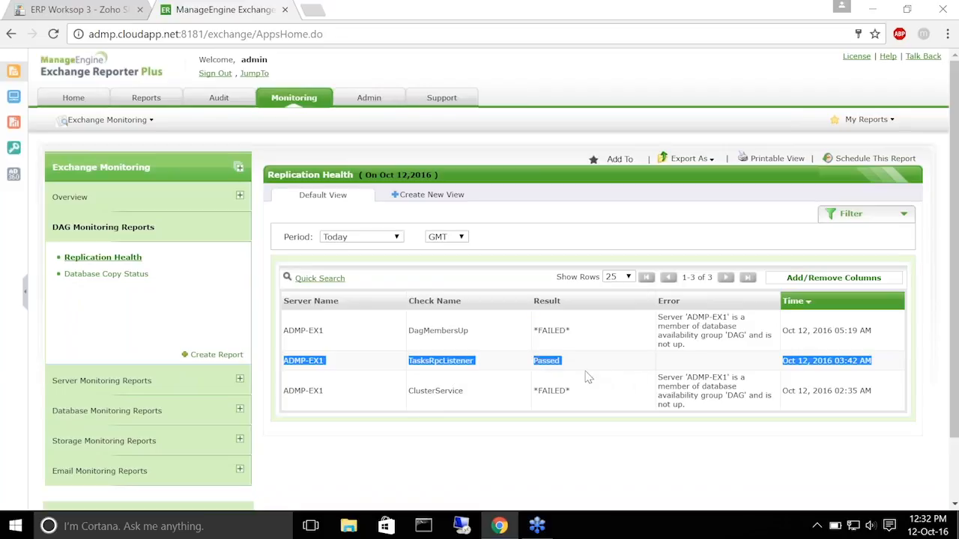
pyautogui.click(690, 336)
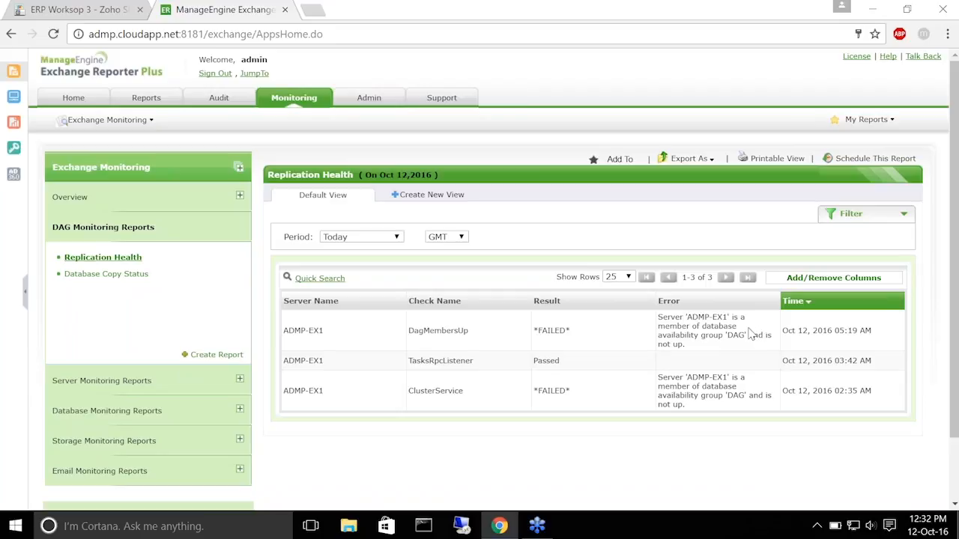
pyautogui.click(81, 274)
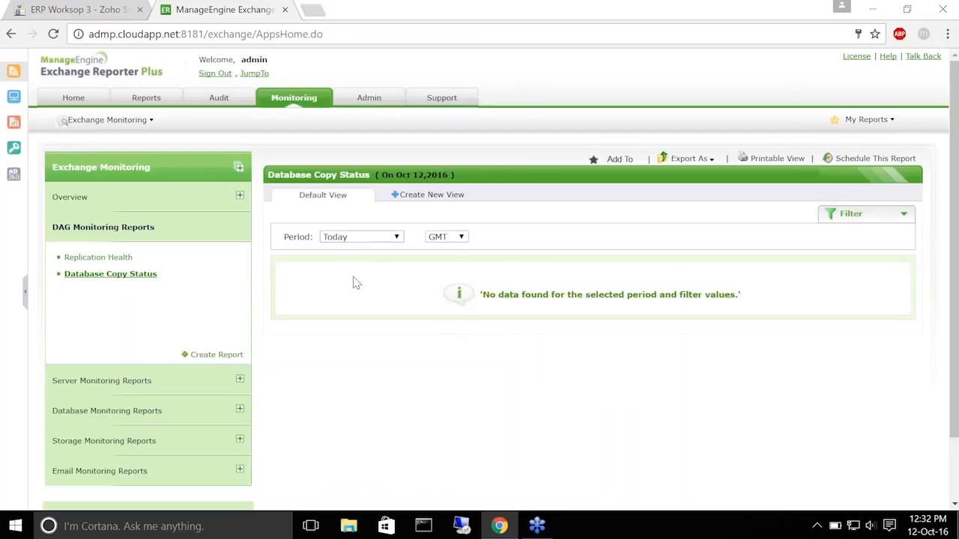
# Set the Database Copy Status period to Last 30 Days, review its five copy records, and return to the slides
pyautogui.click(365, 238)
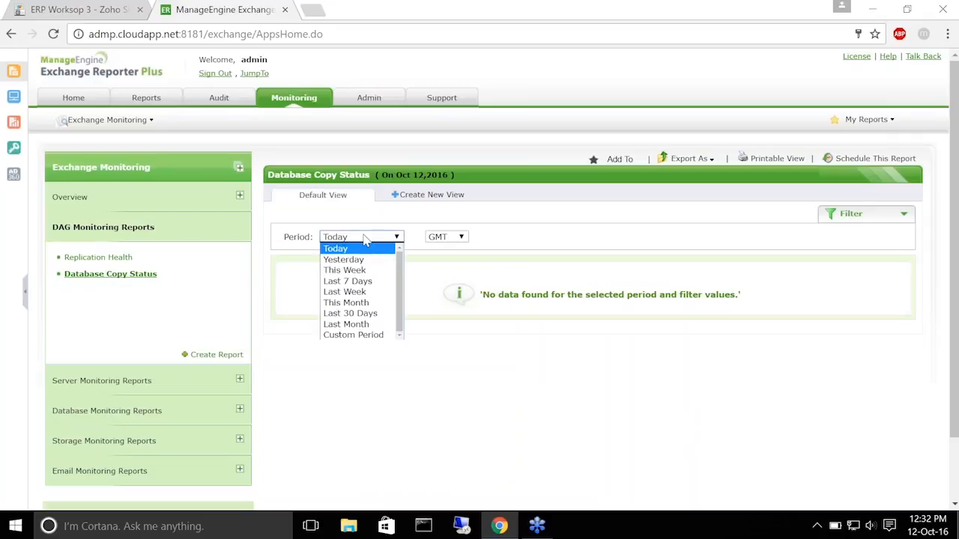
pyautogui.click(348, 315)
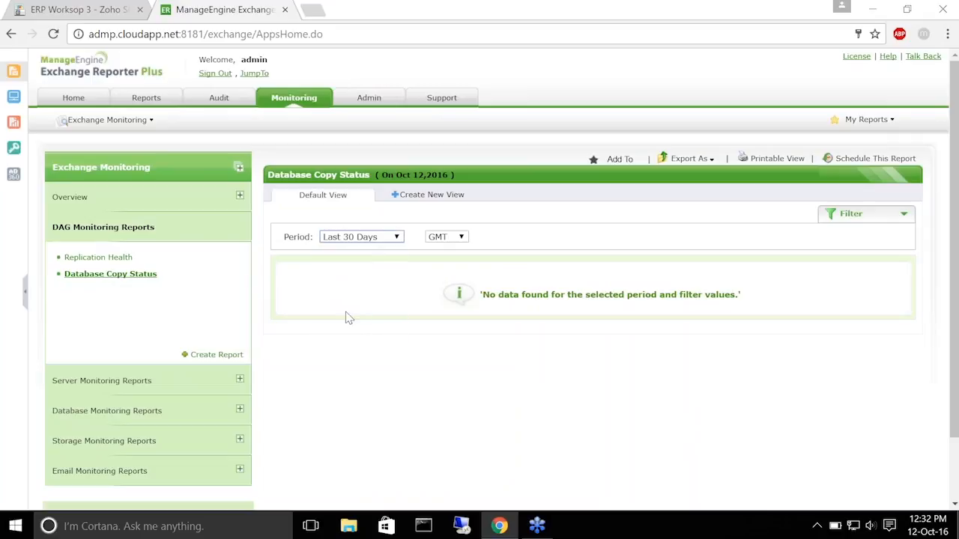
pyautogui.click(396, 238)
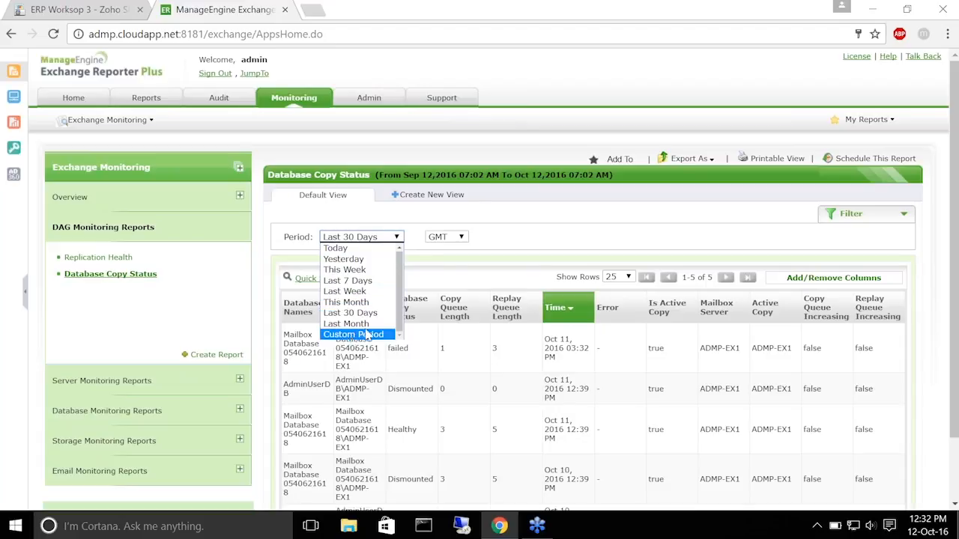
pyautogui.click(400, 230)
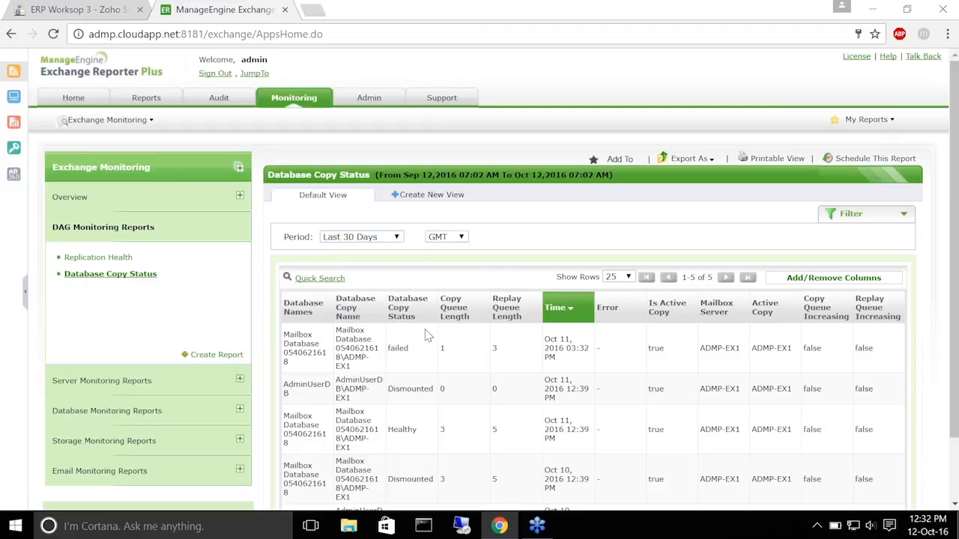
pyautogui.scroll(-1, 425, 336)
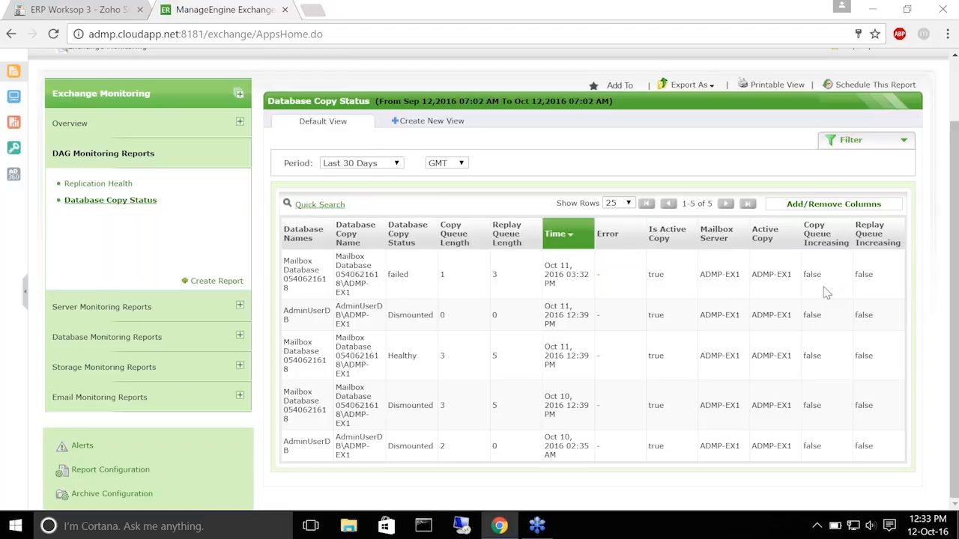
pyautogui.click(77, 9)
# Present the 'Monitor database backups' slide, then return to Exchange Reporter Plus's database monitoring reports
pyautogui.click(181, 113)
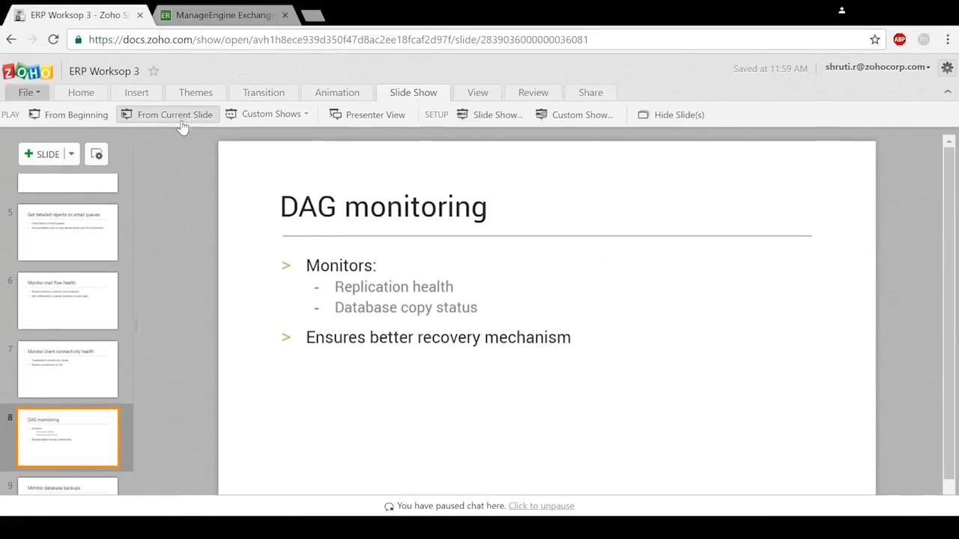
pyautogui.press('Right')
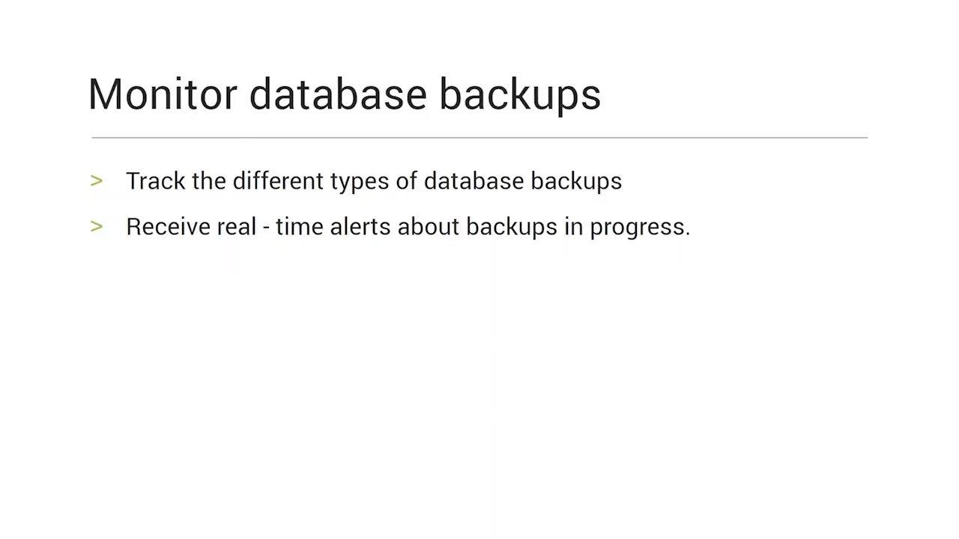
pyautogui.press('Escape')
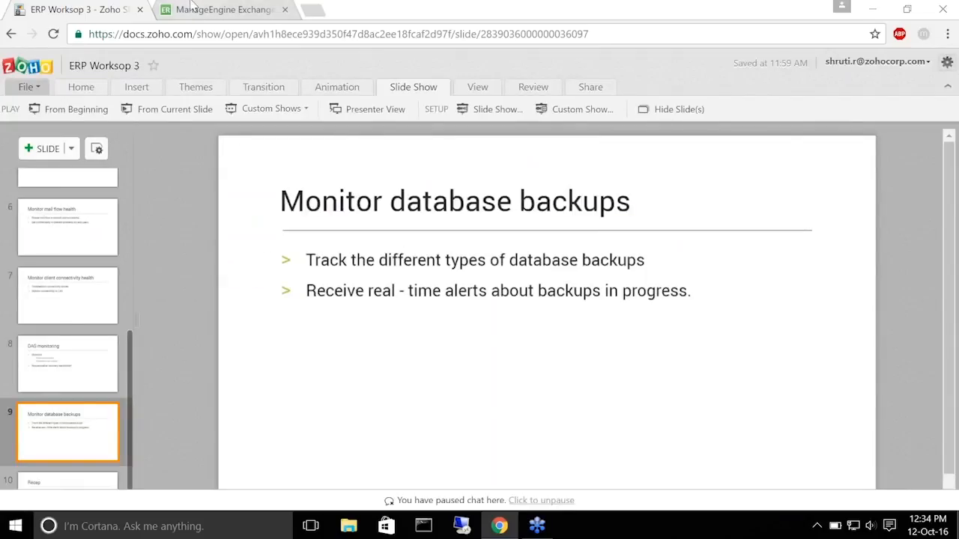
pyautogui.click(193, 8)
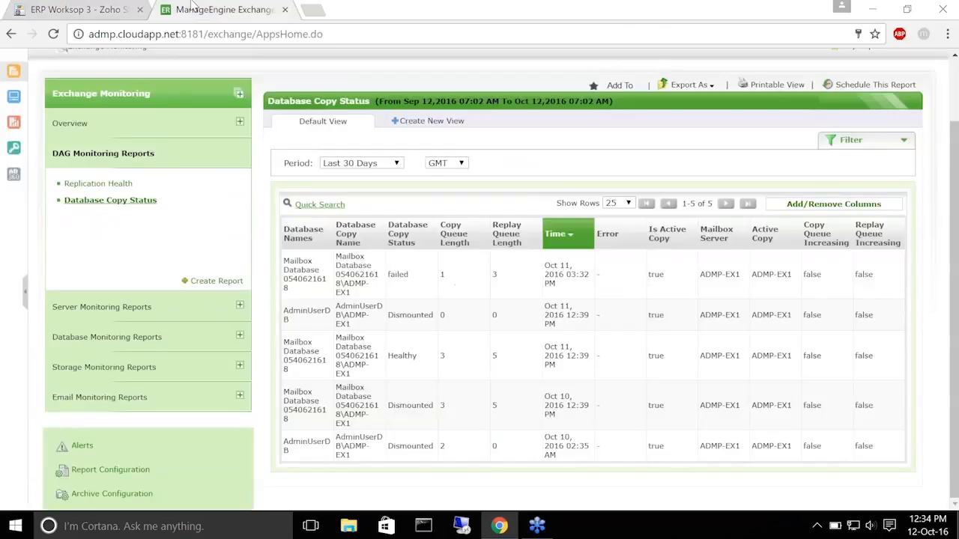
pyautogui.click(137, 338)
pyautogui.click(90, 250)
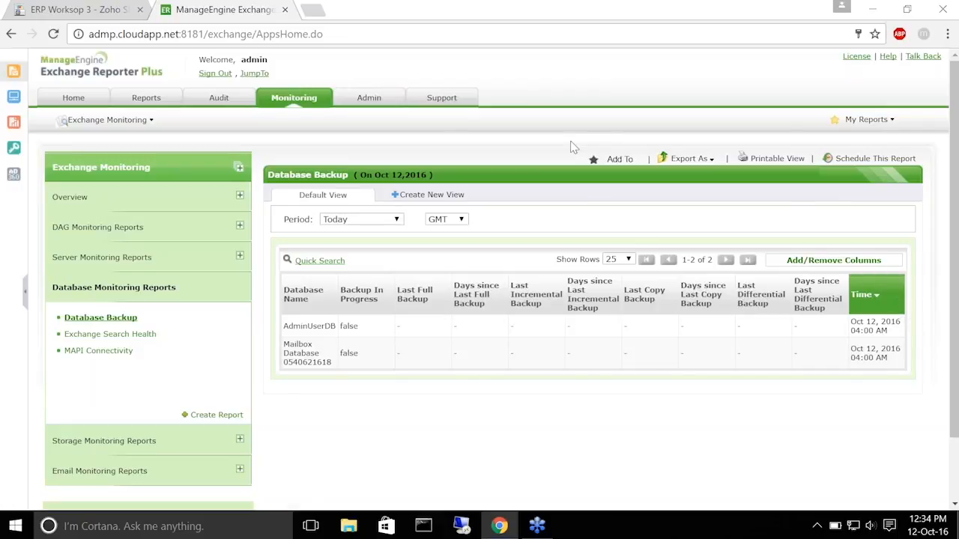
pyautogui.click(708, 159)
# Present the ERP Workshop 3 deck from the current slide through to the Recap slide
pyautogui.click(98, 15)
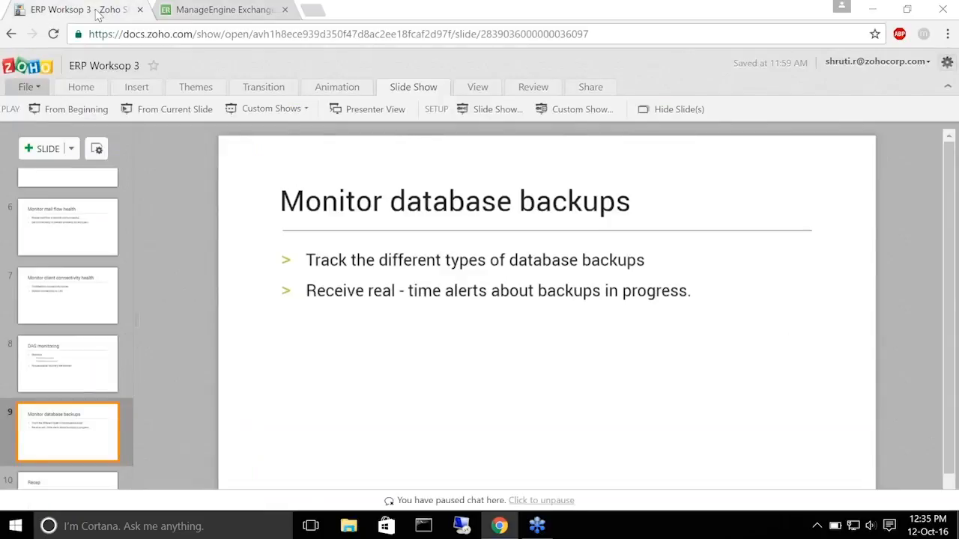
pyautogui.click(174, 109)
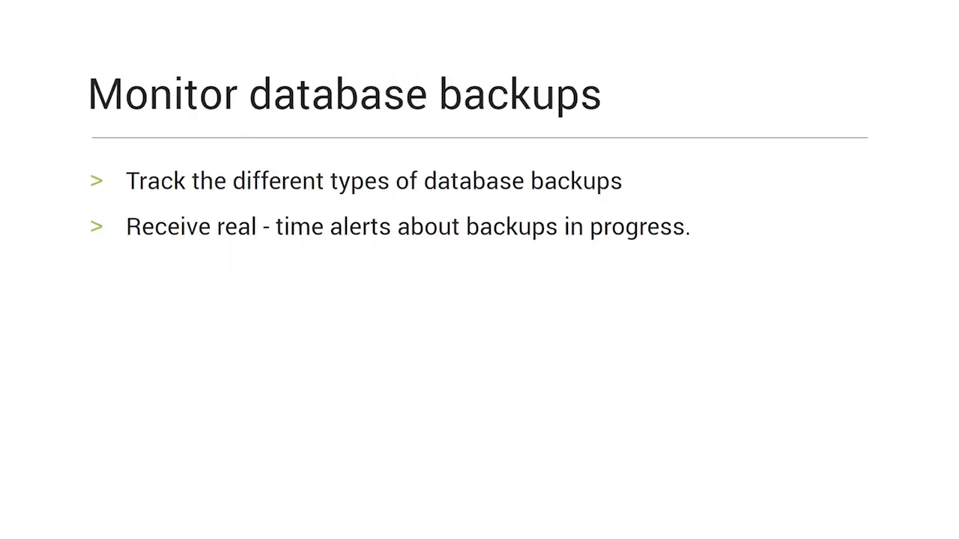
pyautogui.press('Right')
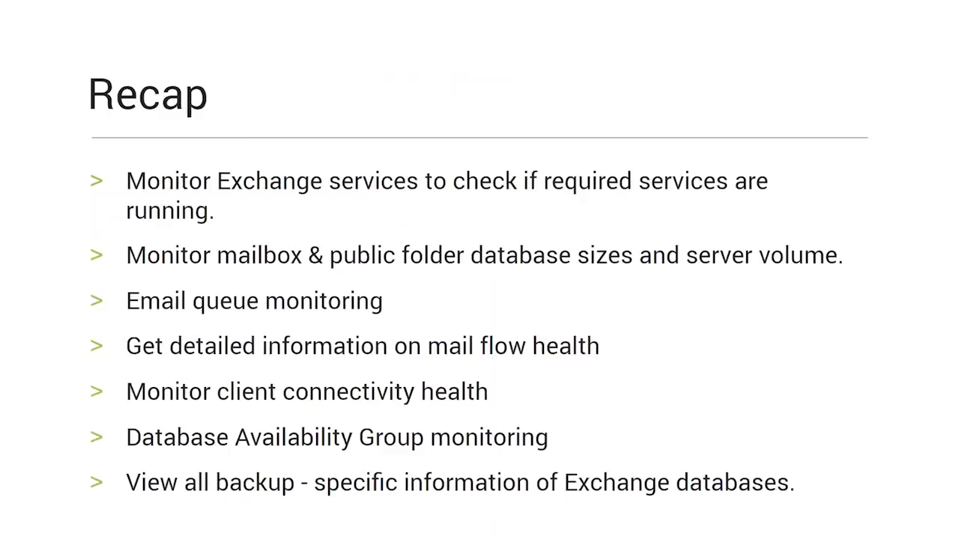